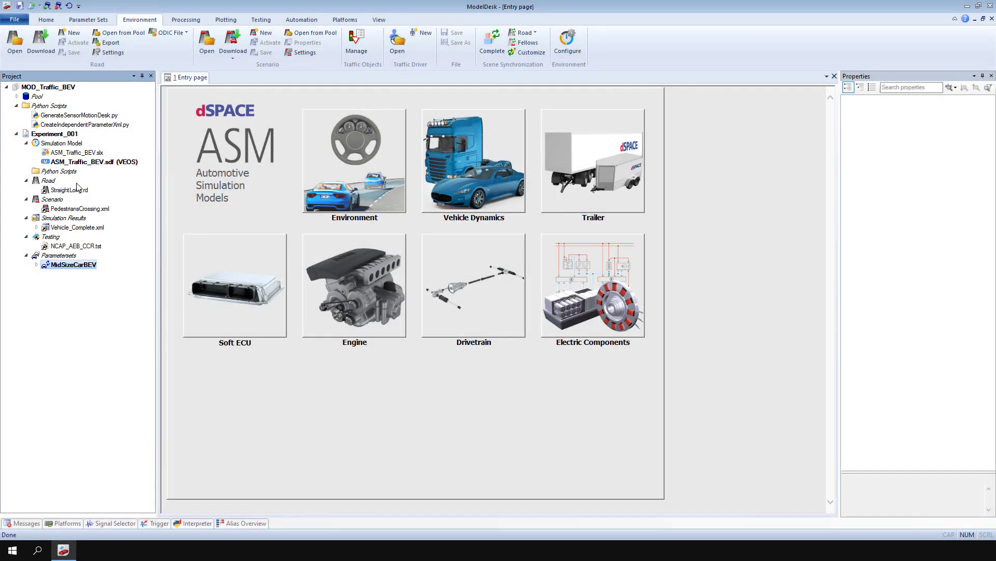
# Activate MyFirstRoad_FourWayJunction in the road list and open it for editing.
pyautogui.doubleClick(55, 181)
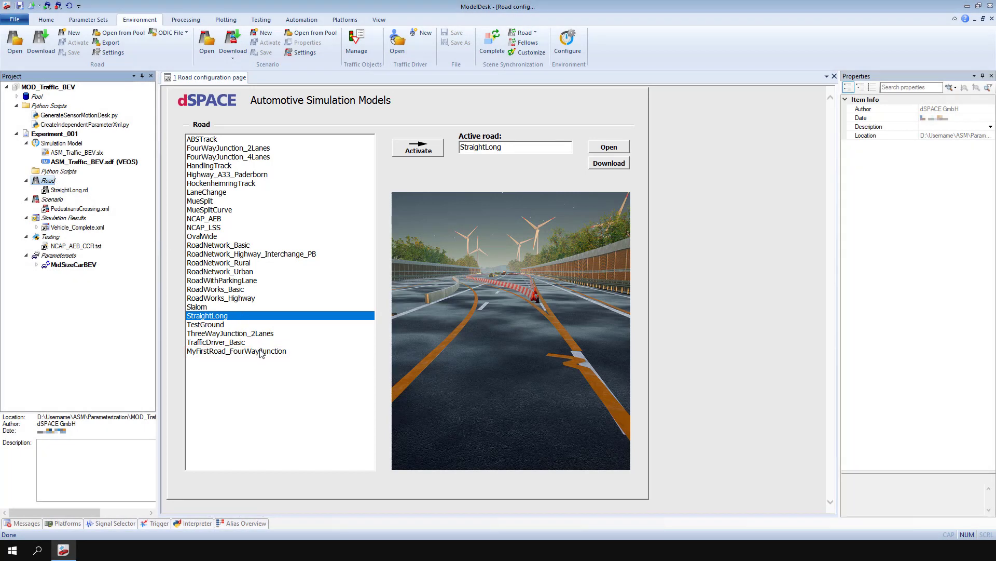
pyautogui.click(261, 352)
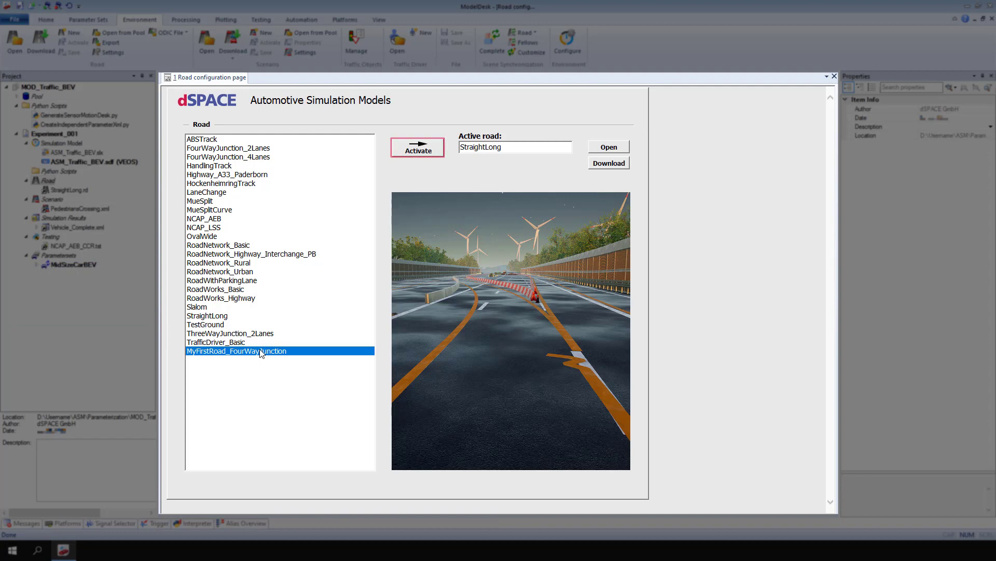
pyautogui.click(422, 151)
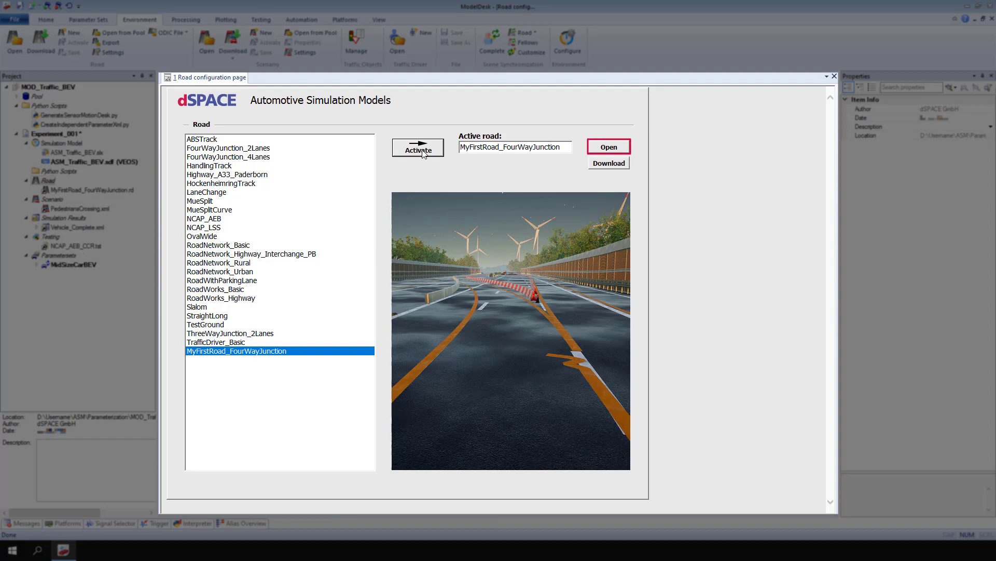
pyautogui.click(609, 148)
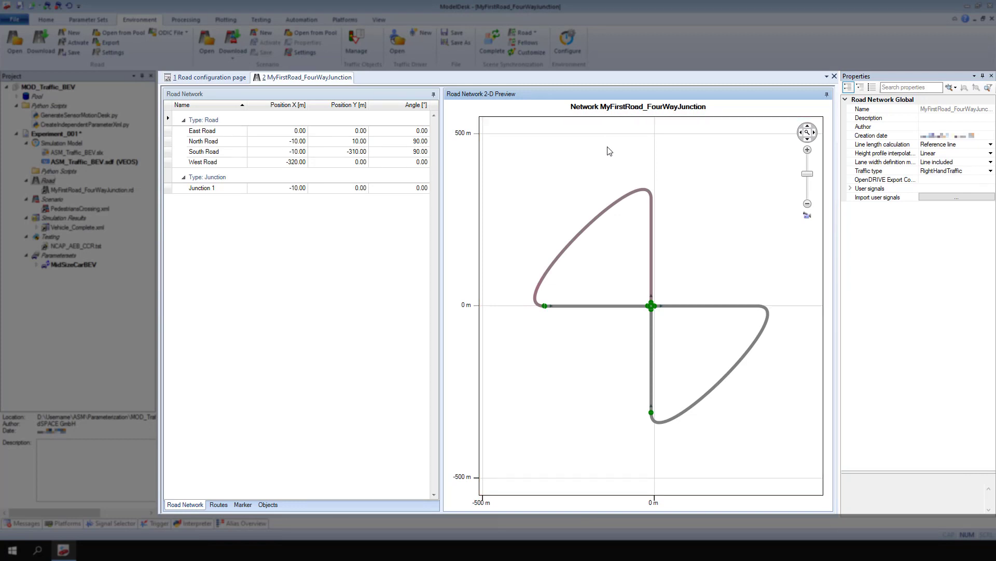
# Set North Road's Scenery Section 1 to City, 300 m long, with Metro buildings.
pyautogui.doubleClick(616, 202)
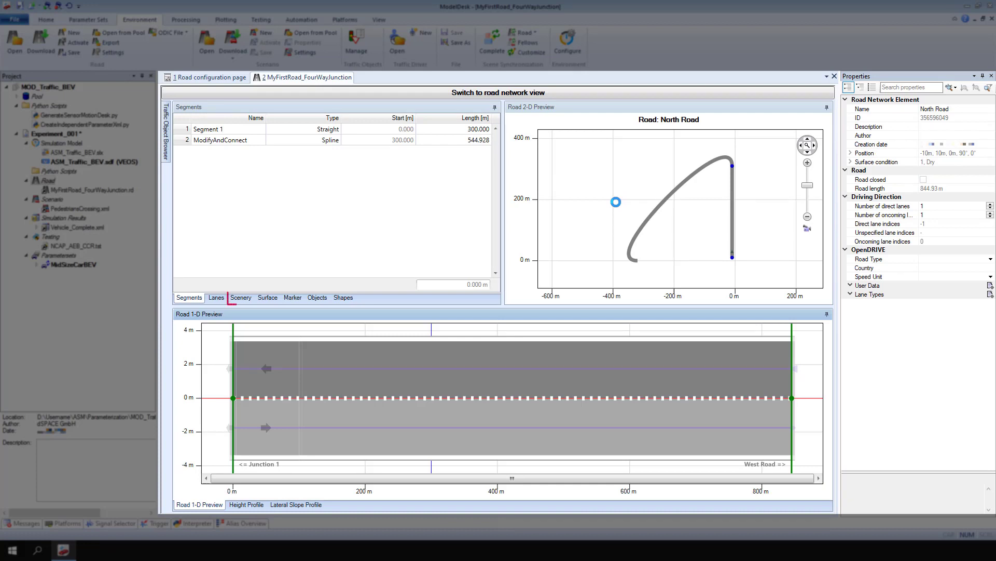
pyautogui.click(242, 298)
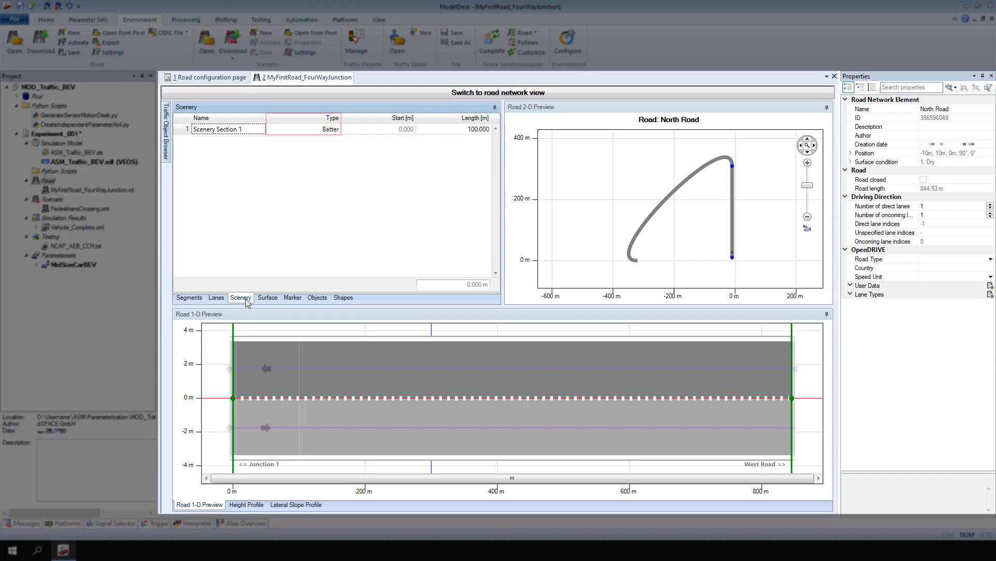
pyautogui.click(328, 129)
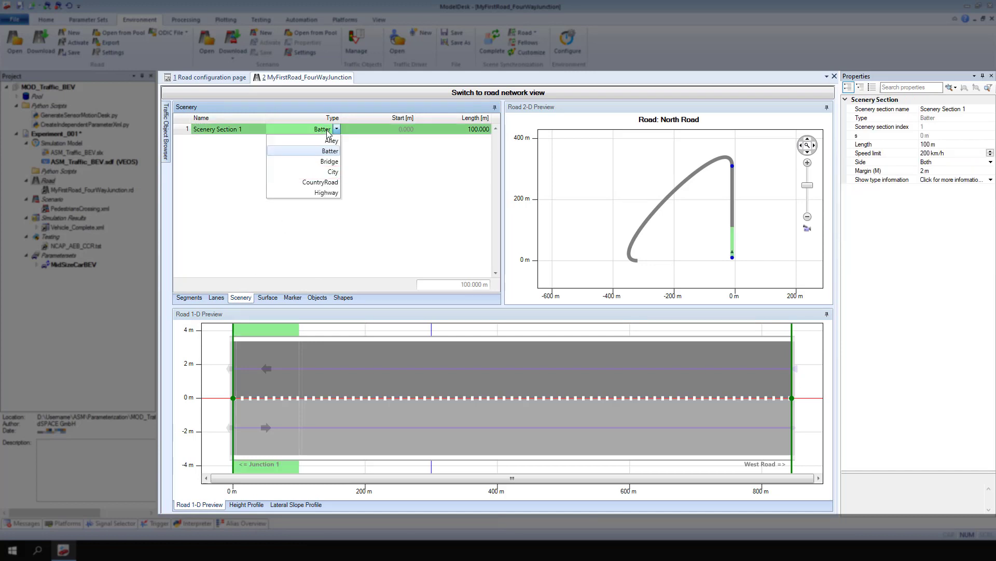
pyautogui.click(335, 172)
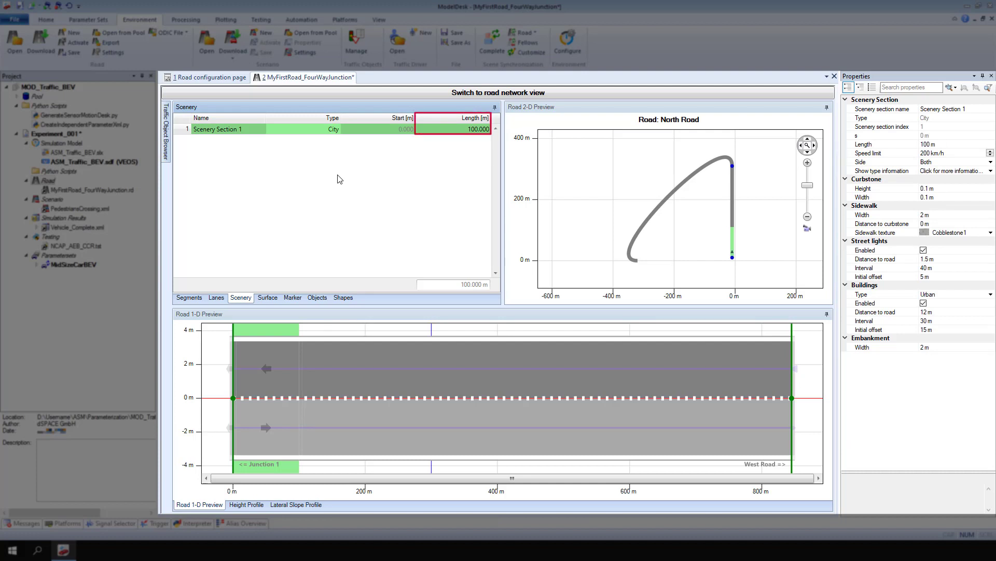
pyautogui.click(473, 131)
pyautogui.write('300')
pyautogui.press('Return')
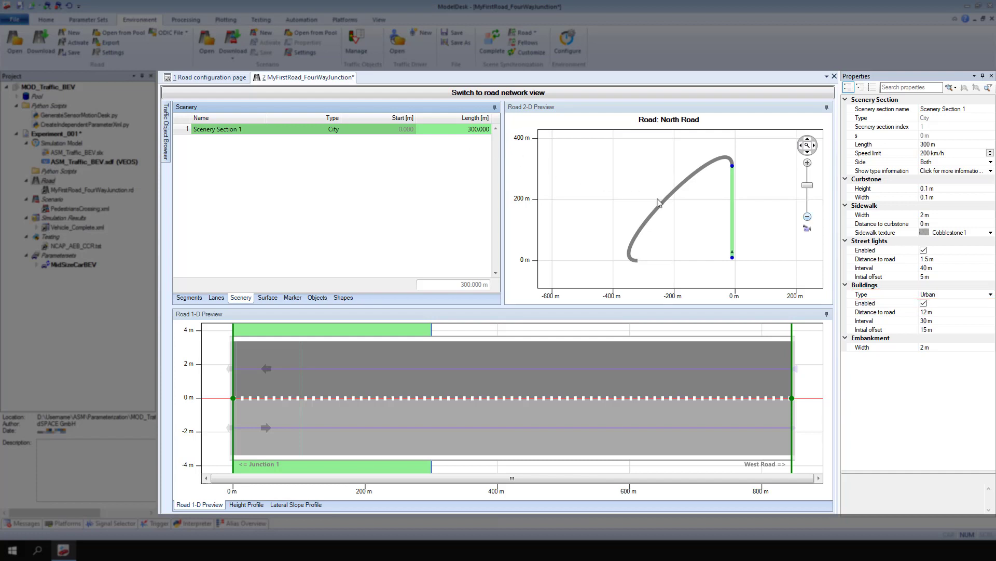
pyautogui.click(968, 299)
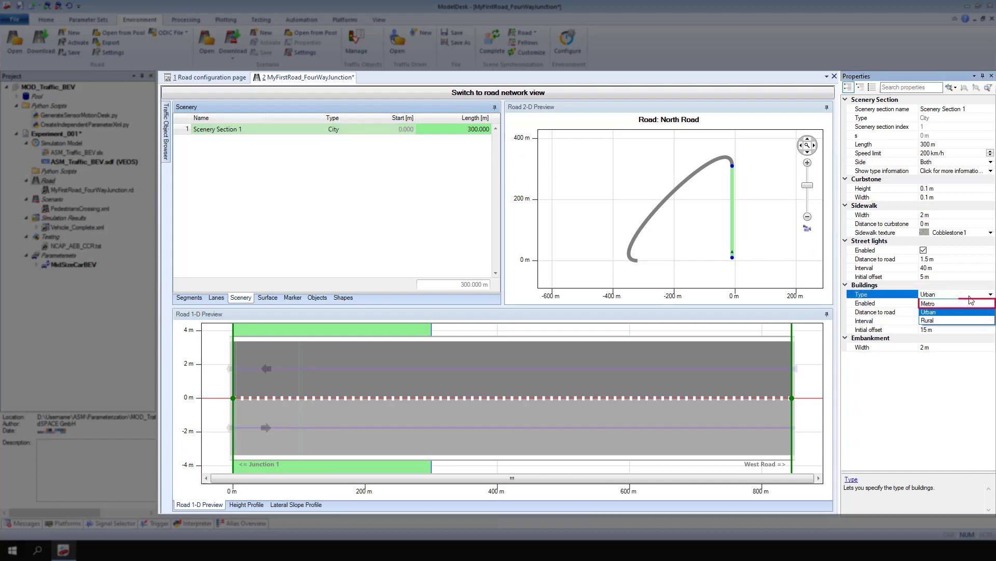
pyautogui.click(971, 303)
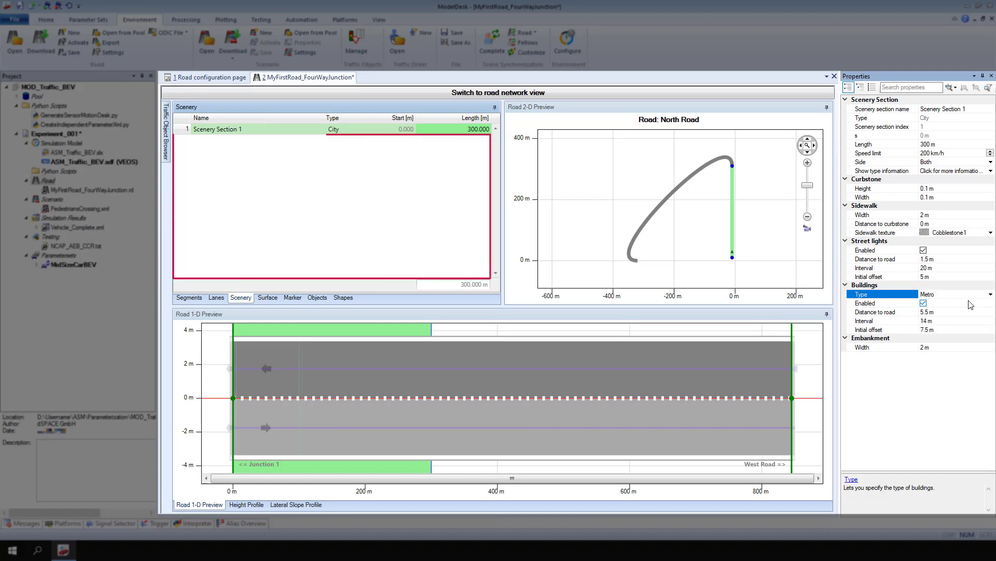
# Append a 500 m Alley scenery section after the City section.
pyautogui.rightClick(244, 171)
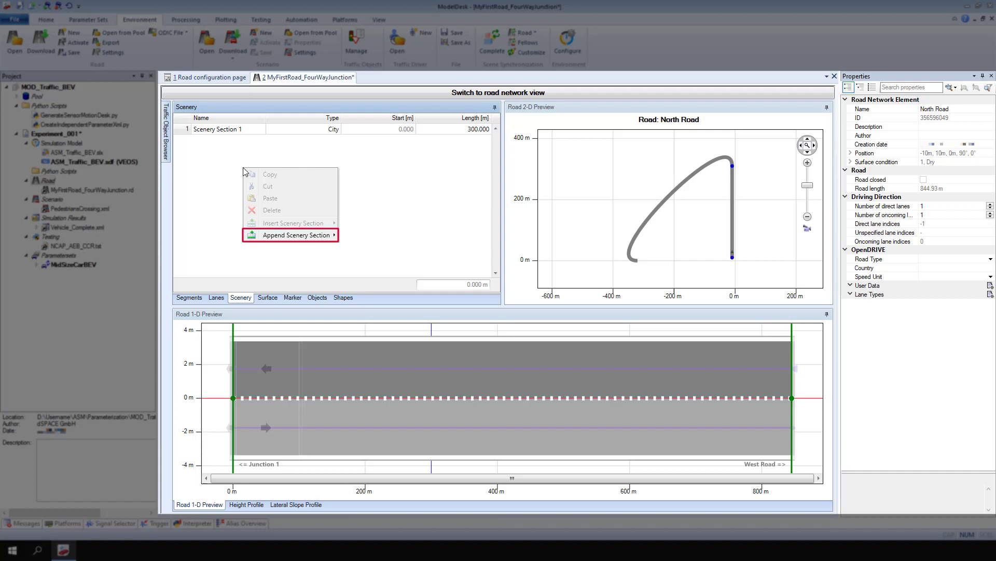
pyautogui.moveTo(254, 239)
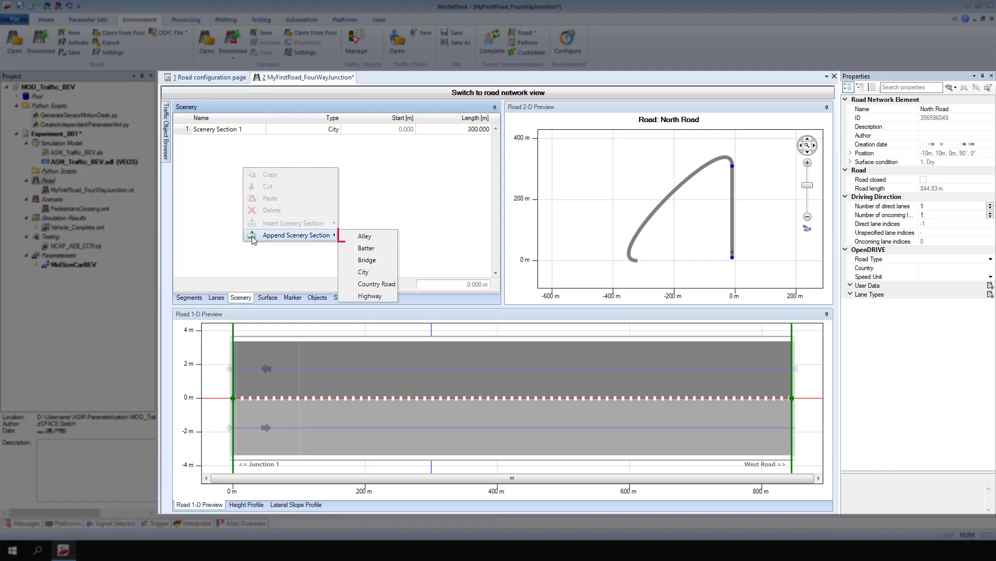
pyautogui.click(363, 236)
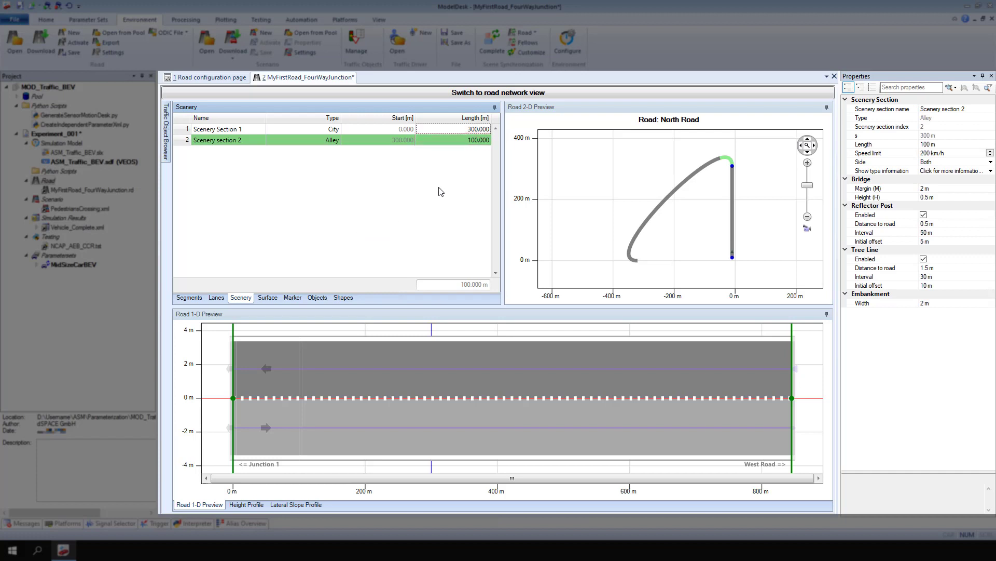
pyautogui.click(473, 142)
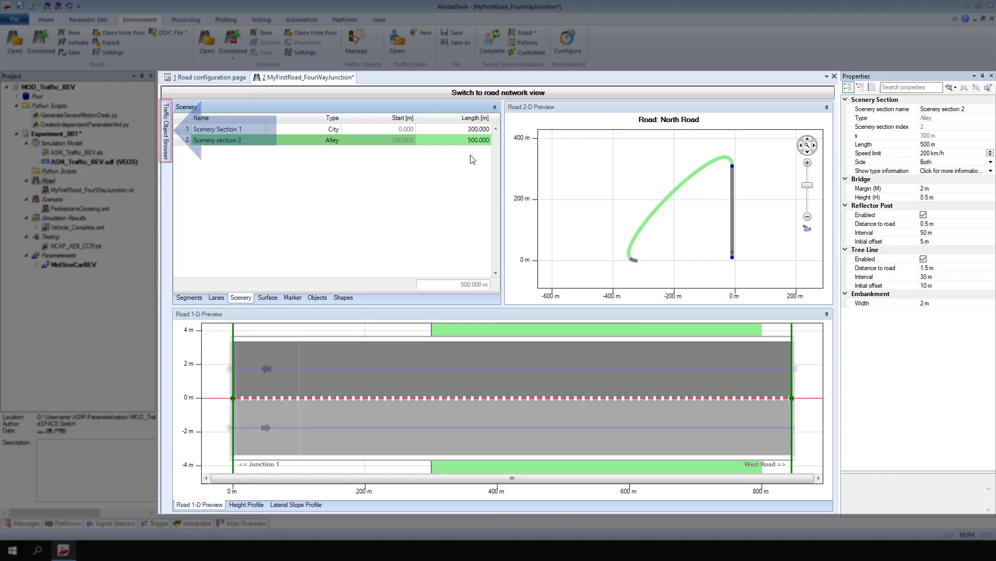
# Search the Traffic Object Browser for 'speed' and drop Speed_limit_50 onto North Road.
pyautogui.click(167, 156)
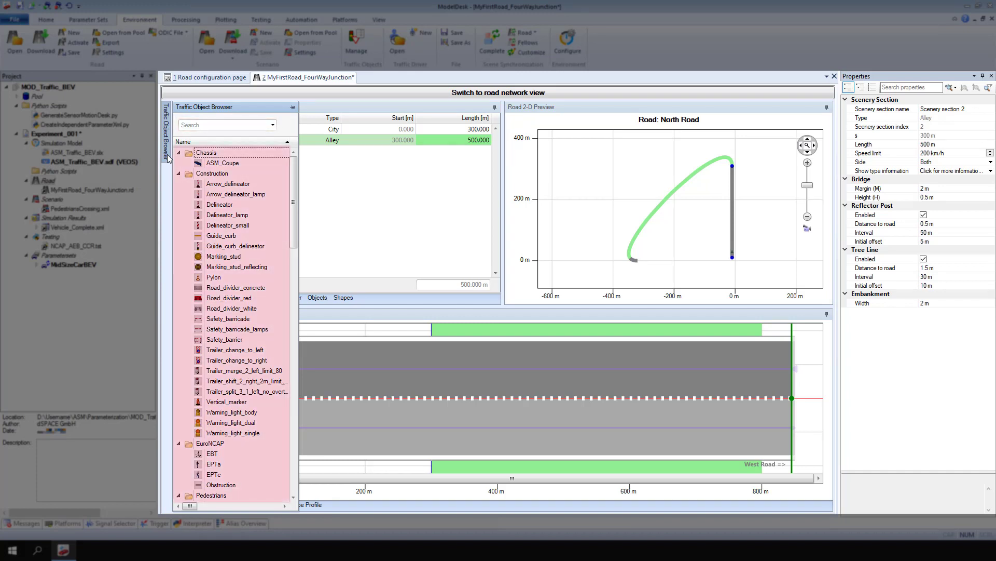
pyautogui.click(213, 124)
pyautogui.write('speed')
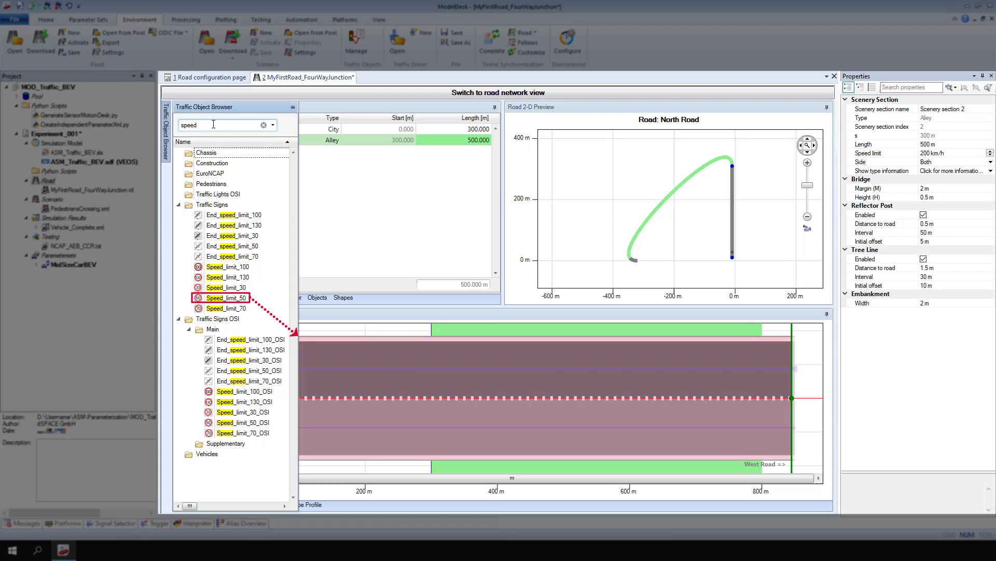
pyautogui.moveTo(229, 298); pyautogui.dragTo(336, 419)
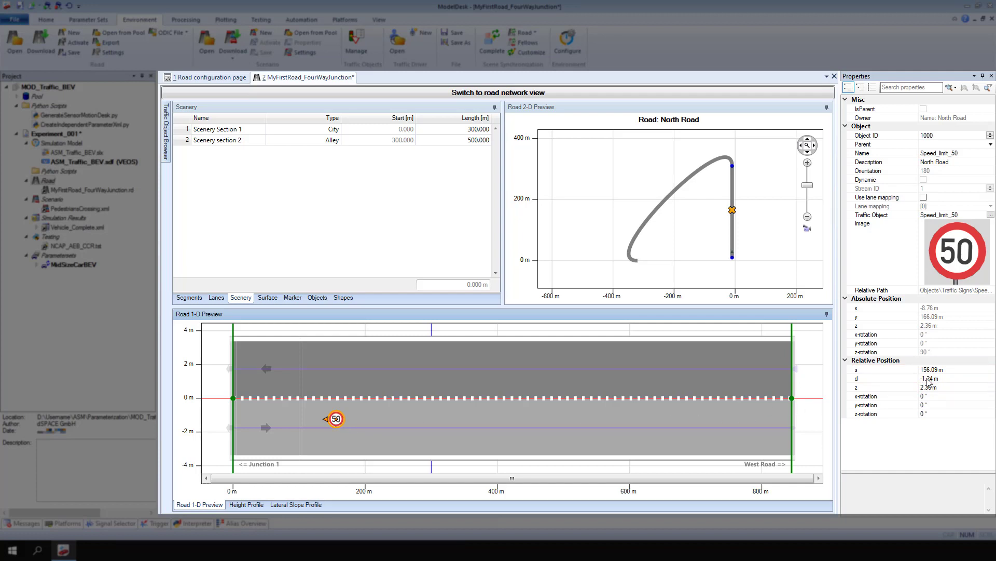
# Position the Speed_limit_50 sign at s 0 m and d -3.5 m.
pyautogui.click(953, 369)
pyautogui.hotkey('ctrl', 'a')
pyautogui.write('0')
pyautogui.press('Return')
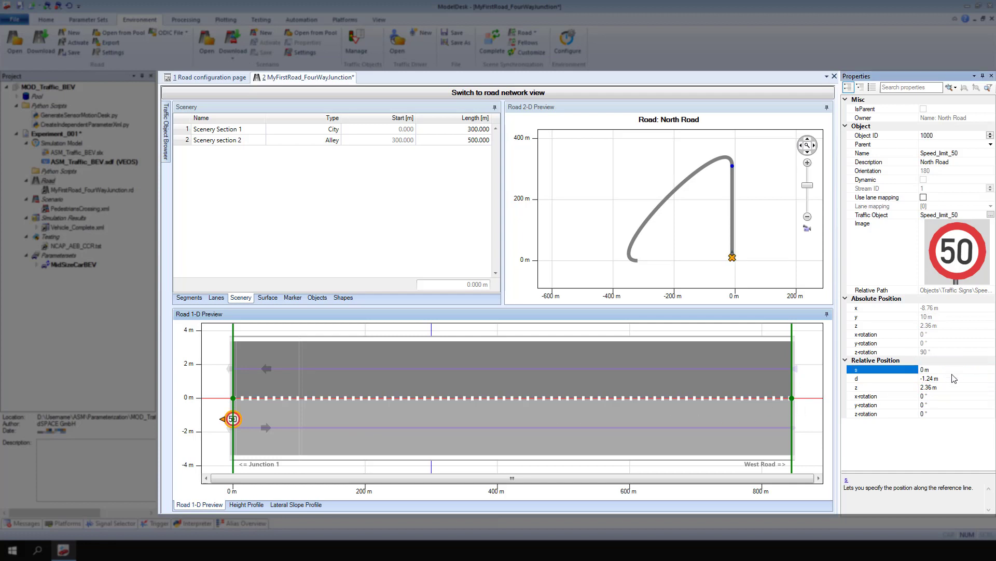
pyautogui.click(955, 382)
pyautogui.write('-3.5')
pyautogui.press('Return')
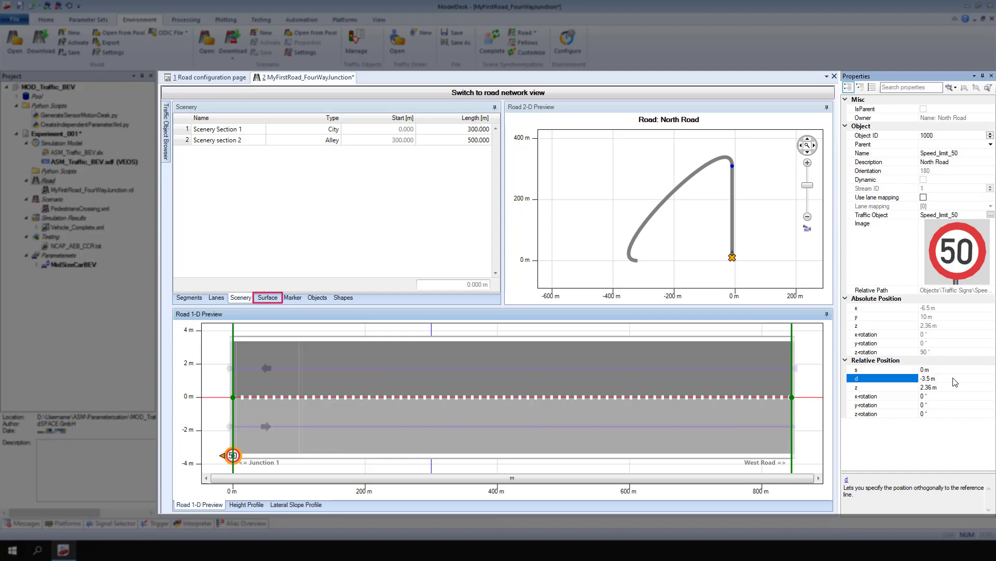
# Add a texture map surface to North Road and name it Crosswalk.
pyautogui.click(277, 299)
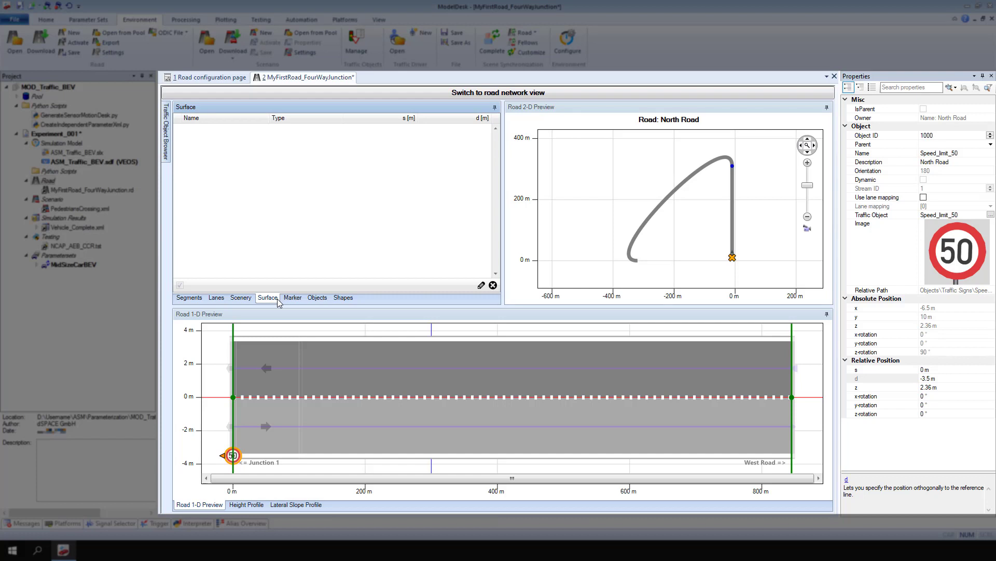
pyautogui.rightClick(218, 187)
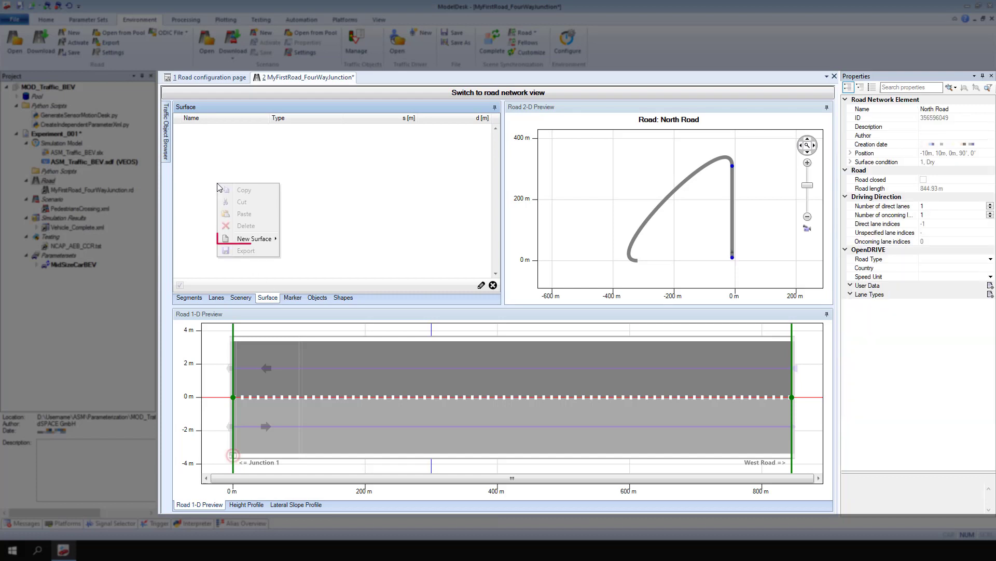
pyautogui.moveTo(225, 241)
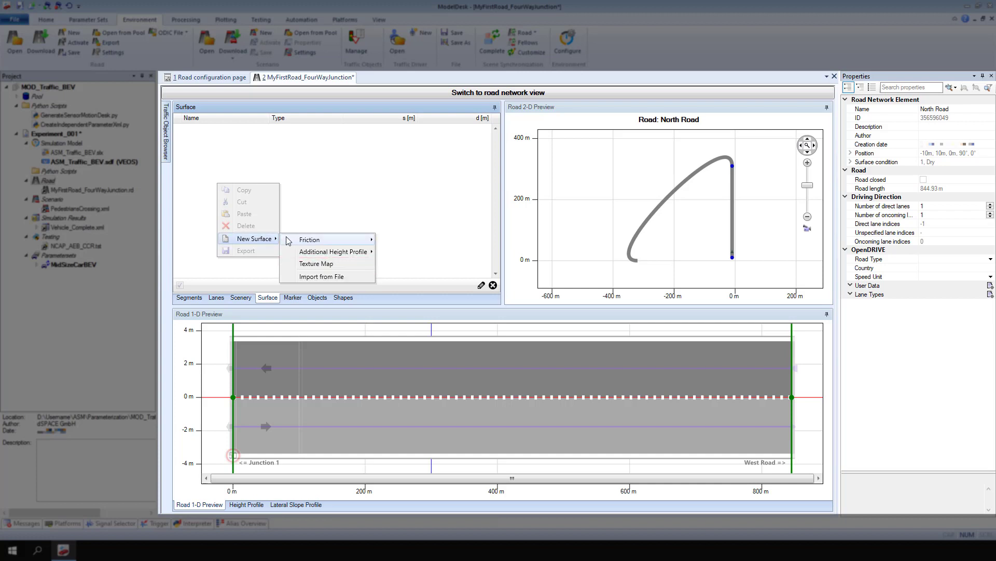
pyautogui.click(301, 264)
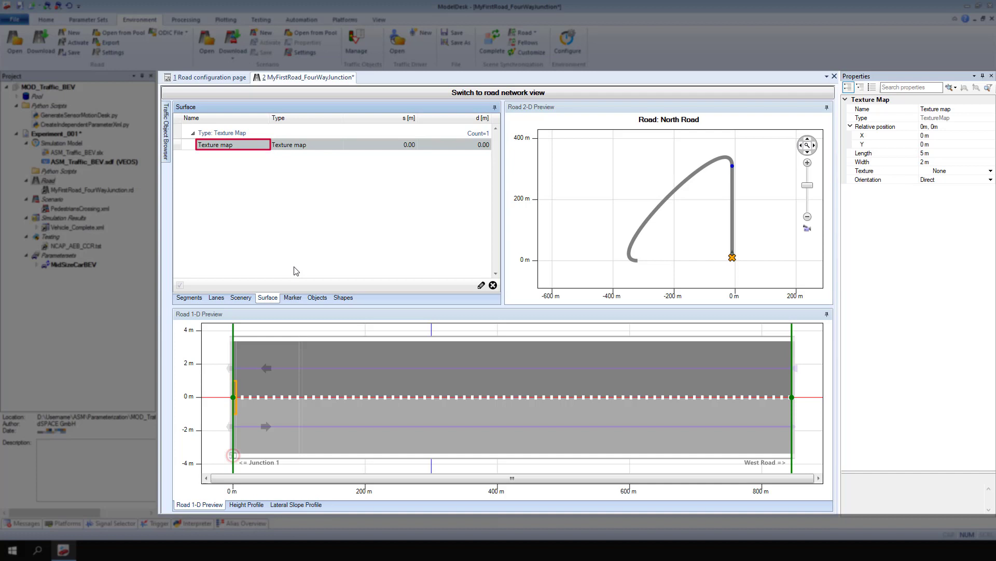
pyautogui.click(240, 146)
pyautogui.press('BackSpace')
pyautogui.press('BackSpace')
pyautogui.press('BackSpace')
pyautogui.press('BackSpace')
pyautogui.press('BackSpace')
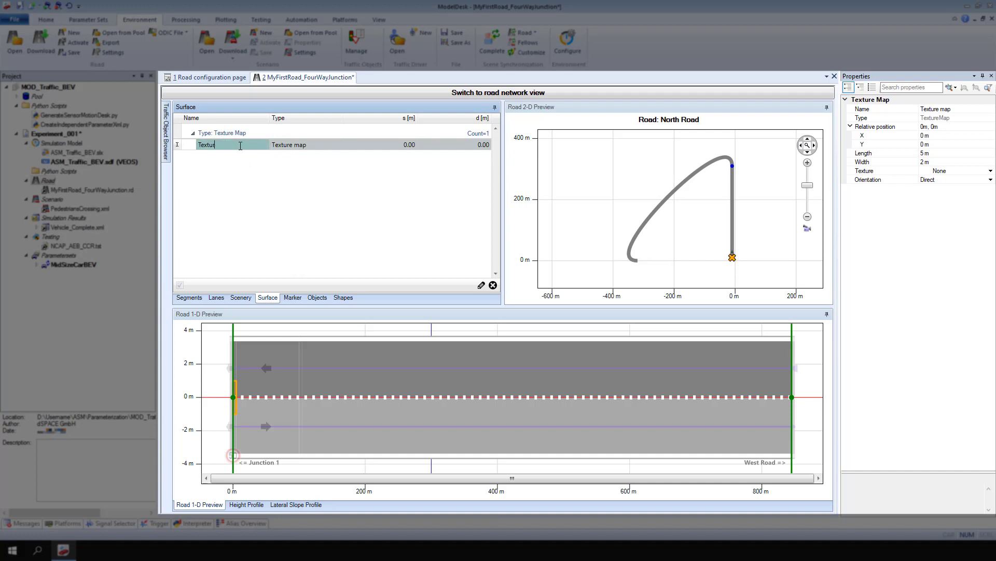
pyautogui.press('BackSpace')
pyautogui.press('BackSpace')
pyautogui.press('BackSpace')
pyautogui.press('BackSpace')
pyautogui.press('BackSpace')
pyautogui.press('BackSpace')
pyautogui.write('Crosswalk')
pyautogui.press('Return')
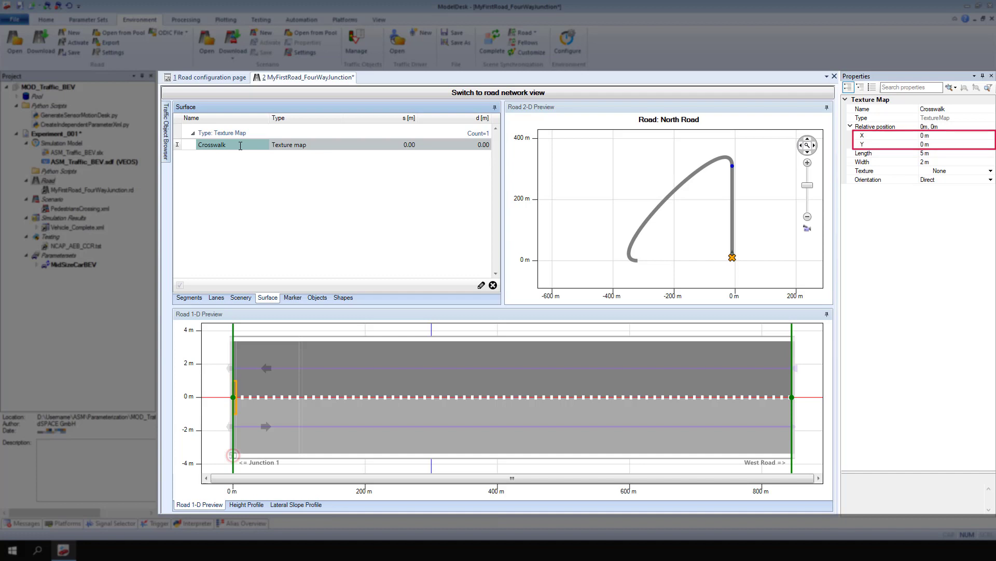
# Place the Crosswalk at X 250 m, 7 m wide, with the ZebraCrossing texture.
pyautogui.click(936, 136)
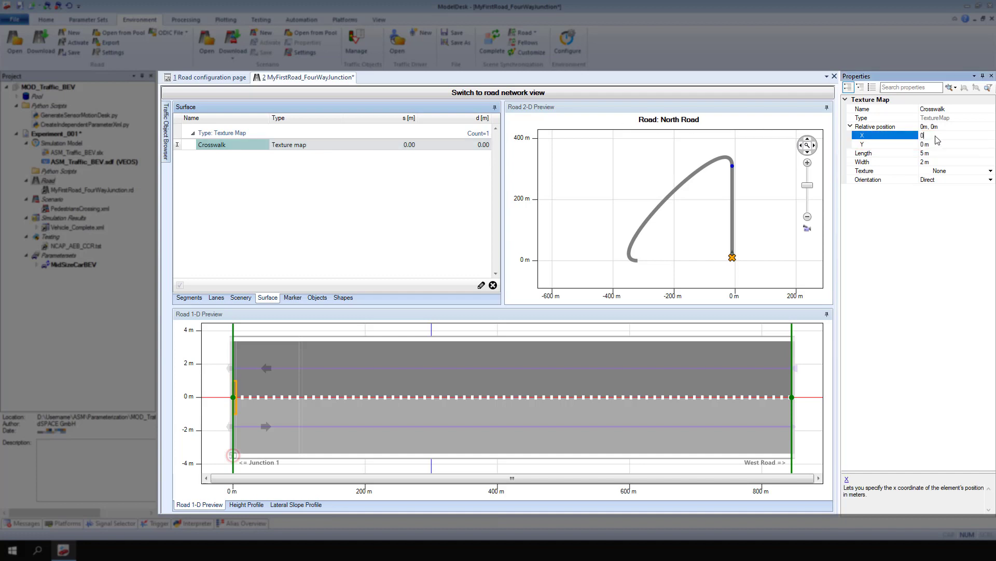
pyautogui.write('250')
pyautogui.press('Return')
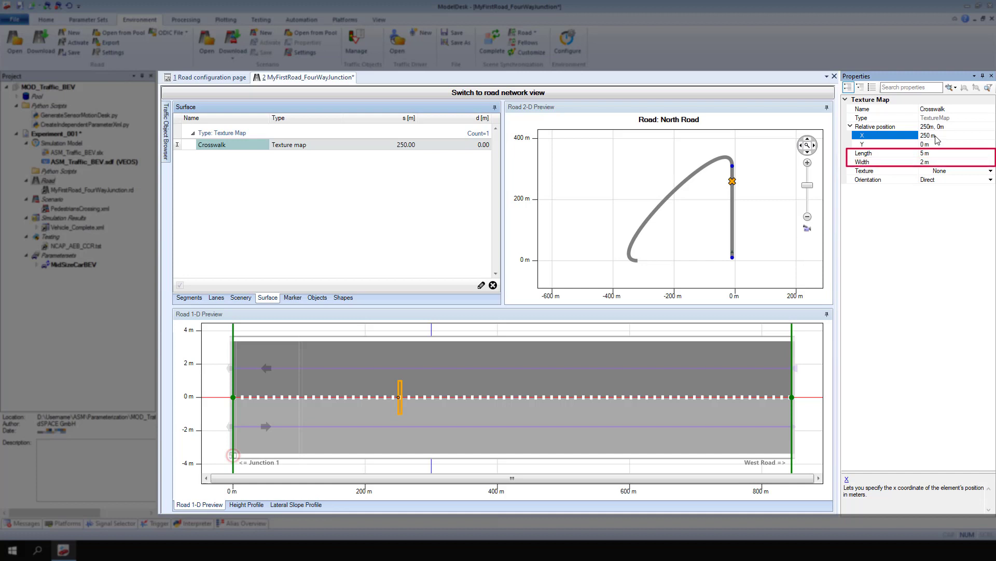
pyautogui.click(947, 162)
pyautogui.write('7')
pyautogui.press('Return')
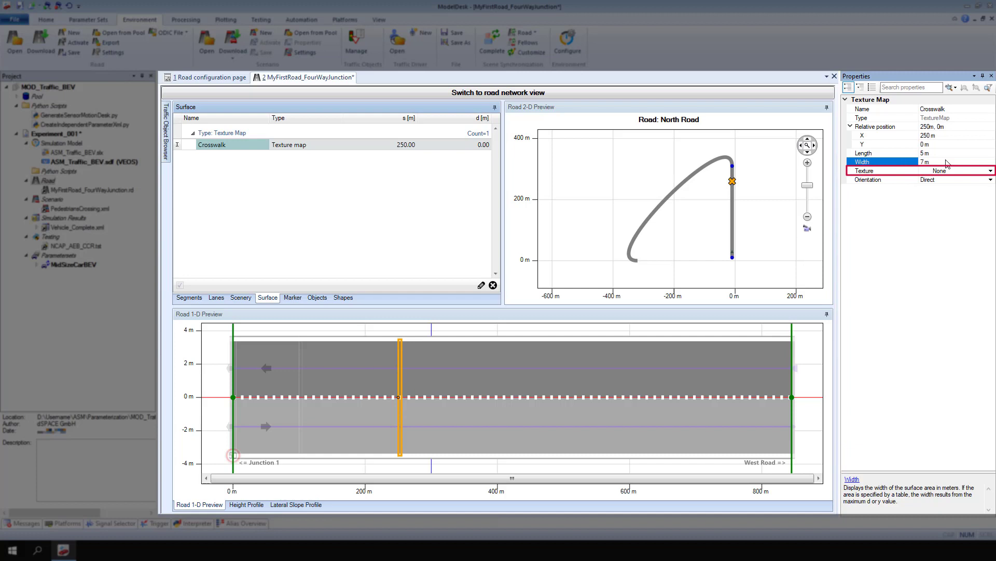
pyautogui.click(953, 171)
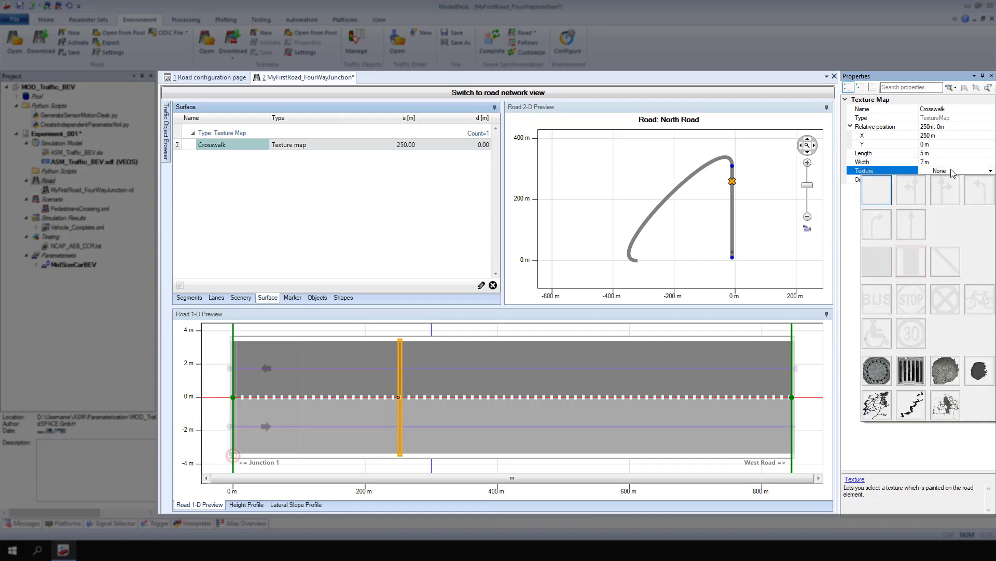
pyautogui.click(921, 261)
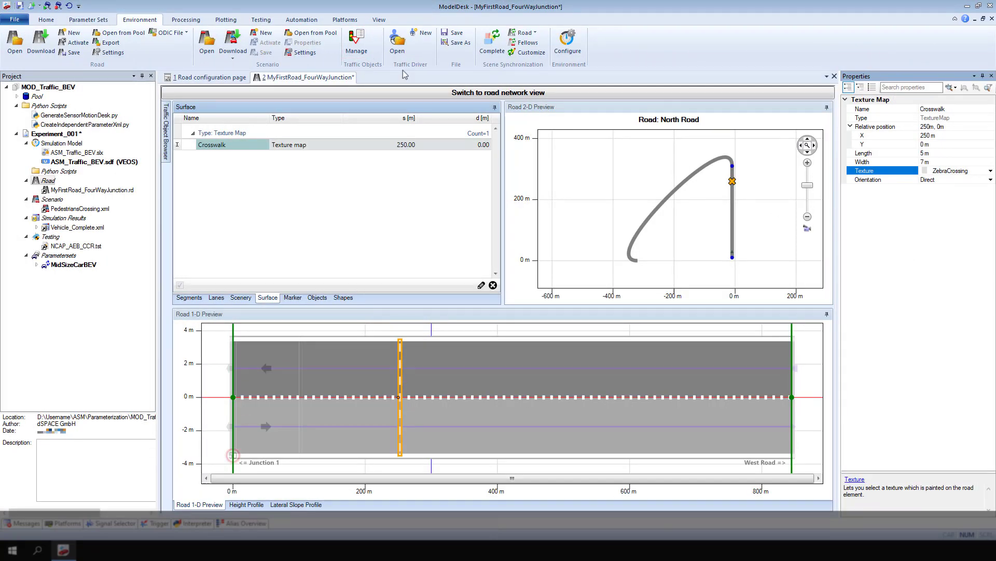
# Filter the 3D library for 'crosswalk' and add Rod_Signs CrossWalk to Traffic Signs.
pyautogui.click(351, 52)
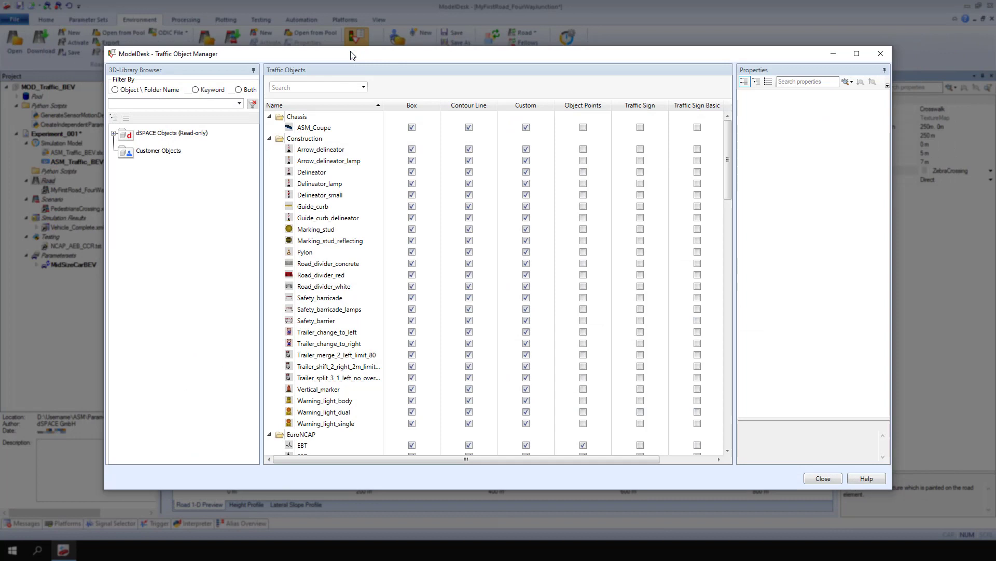
pyautogui.moveTo(728, 156); pyautogui.dragTo(744, 272)
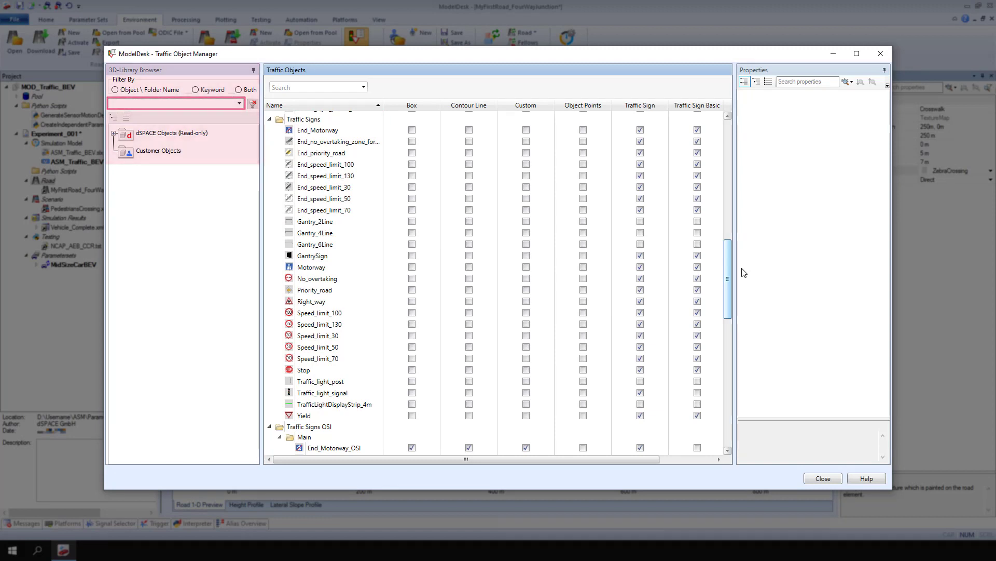
pyautogui.click(226, 105)
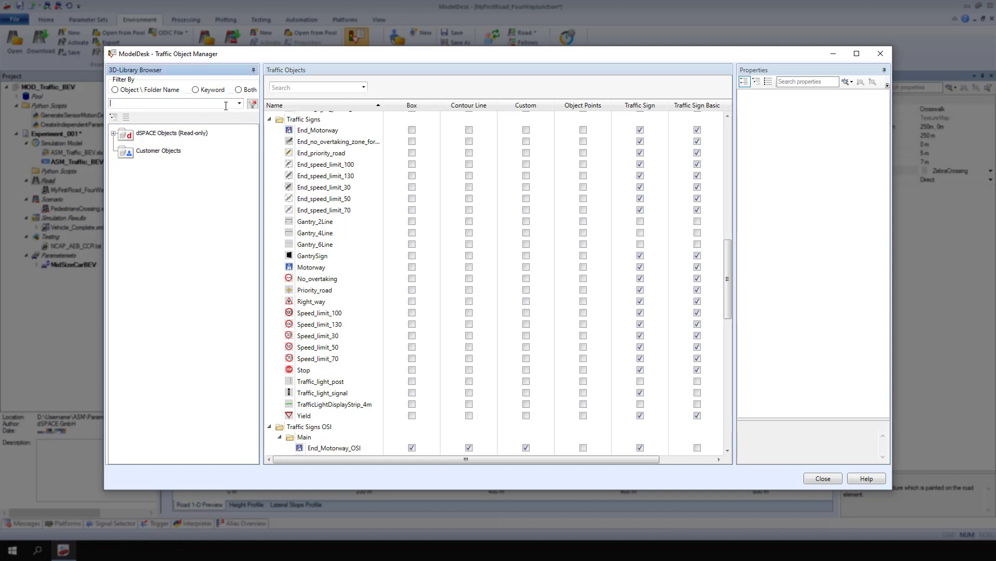
pyautogui.write('crosswalk')
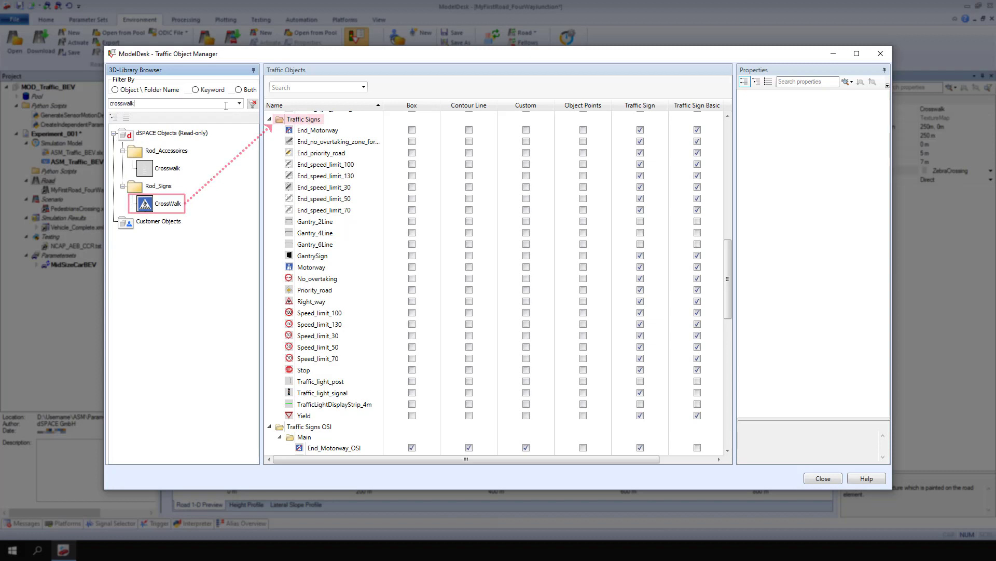
pyautogui.moveTo(169, 204); pyautogui.dragTo(297, 125)
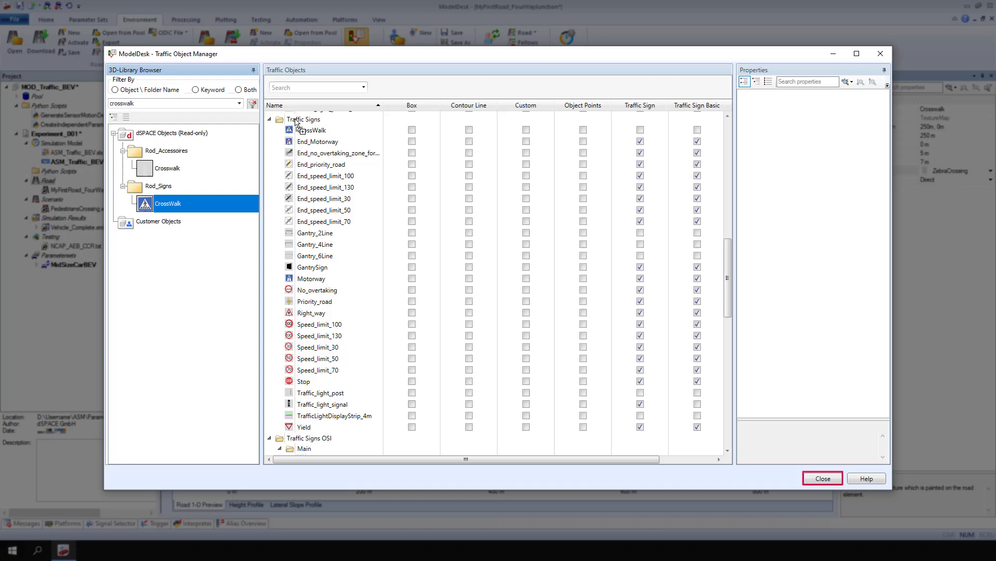
pyautogui.click(807, 477)
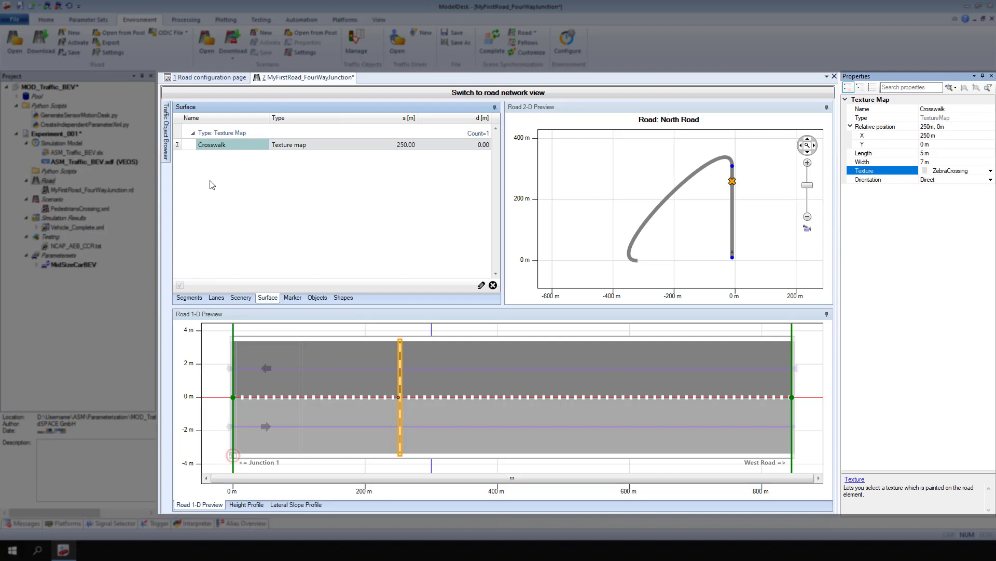
# Search the Traffic Object Browser for crosswalk and drop the CrossWalk sign onto North Road.
pyautogui.click(167, 150)
pyautogui.click(221, 126)
pyautogui.press('BackSpace')
pyautogui.press('BackSpace')
pyautogui.press('BackSpace')
pyautogui.press('BackSpace')
pyautogui.press('BackSpace')
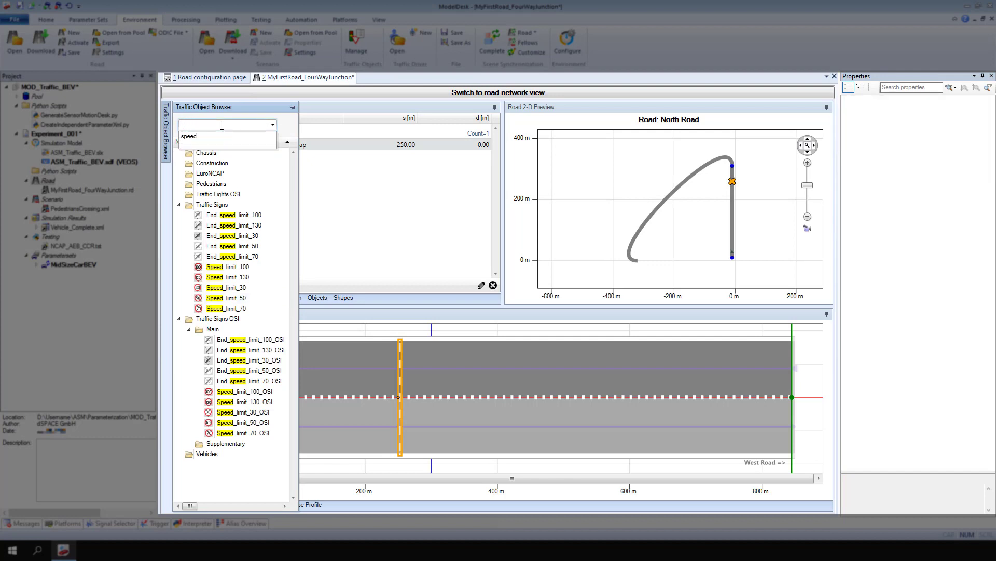
pyautogui.write('crosswalk')
pyautogui.press('Return')
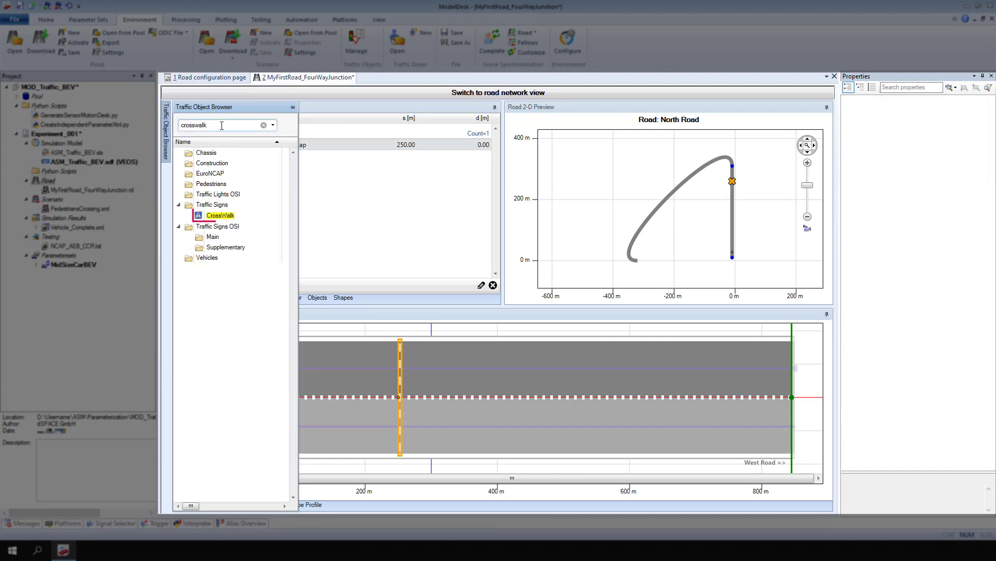
pyautogui.click(220, 216)
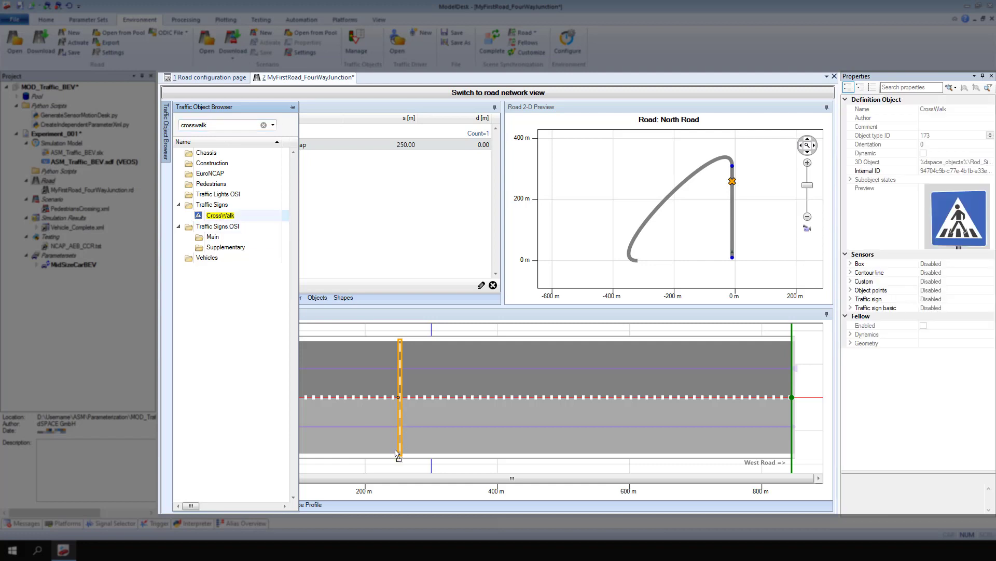
pyautogui.moveTo(396, 455); pyautogui.dragTo(395, 453)
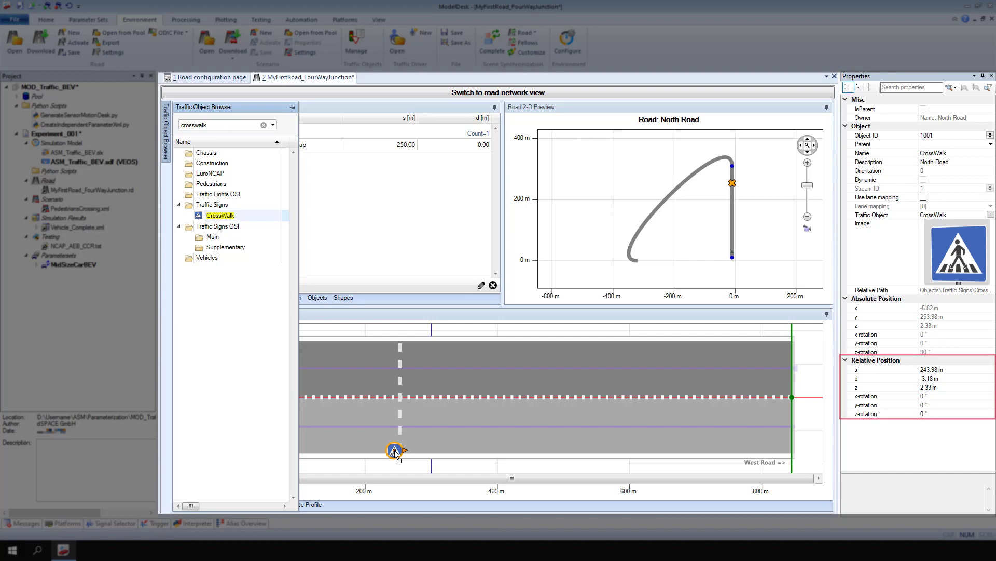
# Position the CrossWalk sign at s 250 m and d -3.5 m.
pyautogui.click(940, 370)
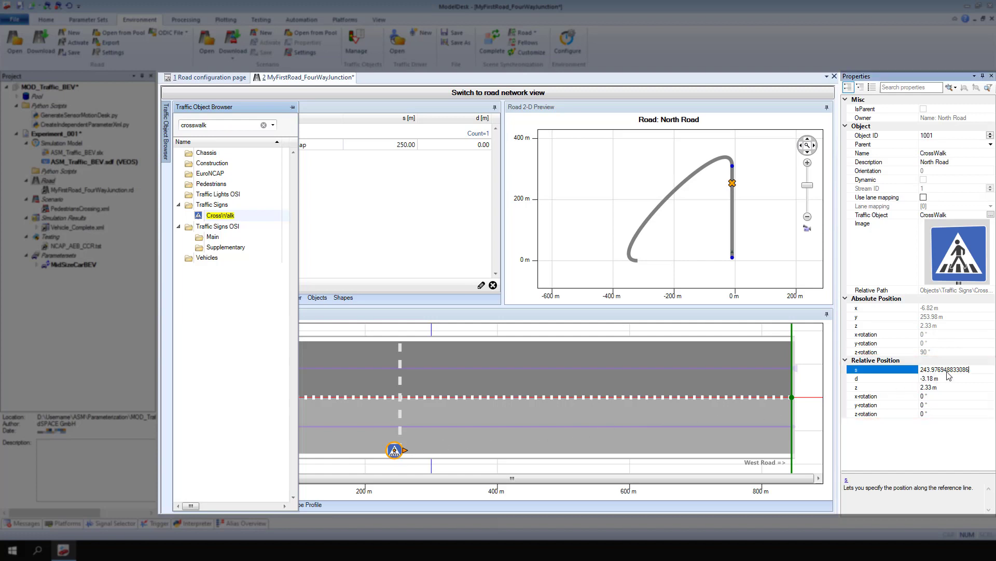
pyautogui.write('250')
pyautogui.press('Return')
pyautogui.click(945, 380)
pyautogui.write('-3.5')
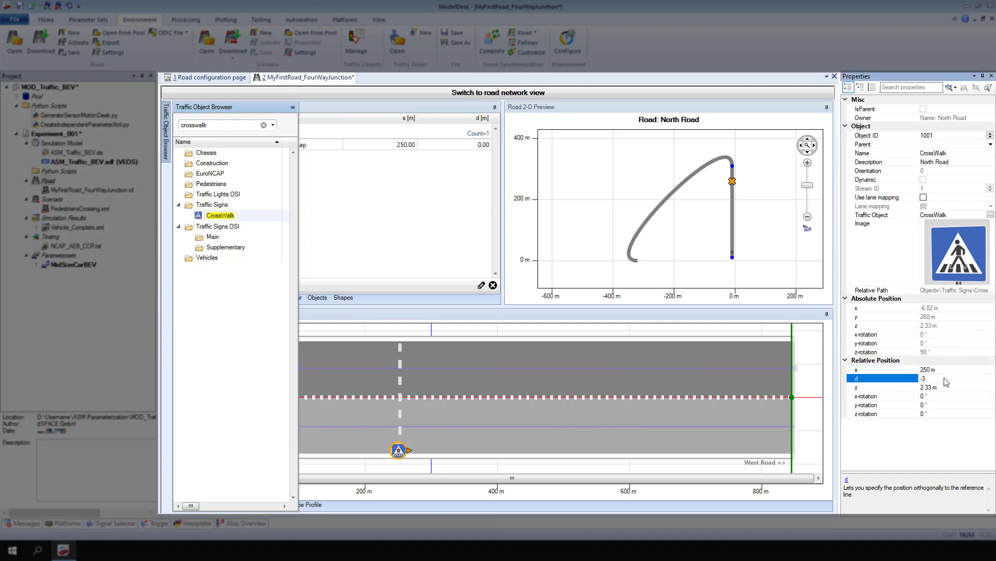
pyautogui.press('Return')
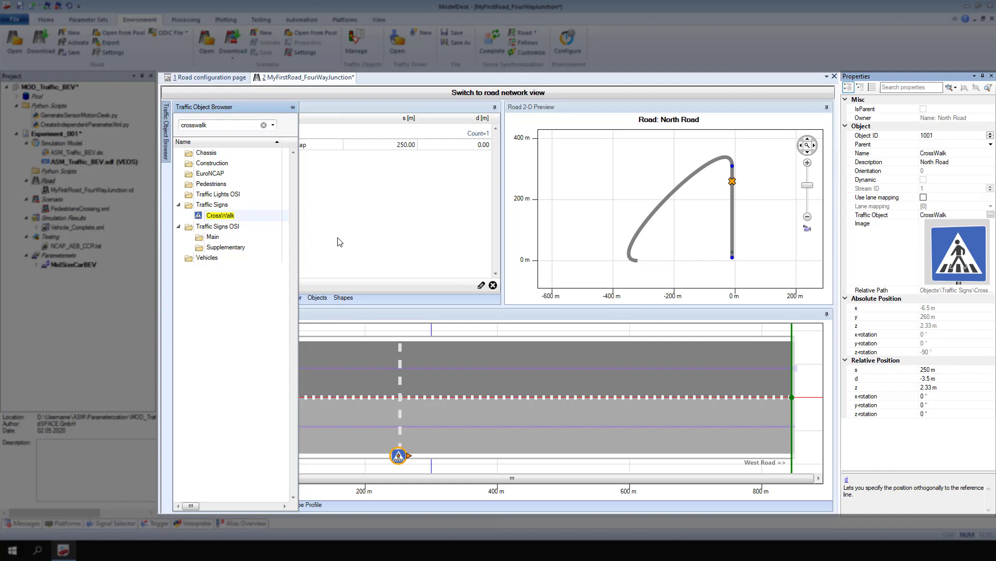
# Keep Lane Section 1 at 300 m, add outer lanes 1 and -2, and select both.
pyautogui.click(339, 241)
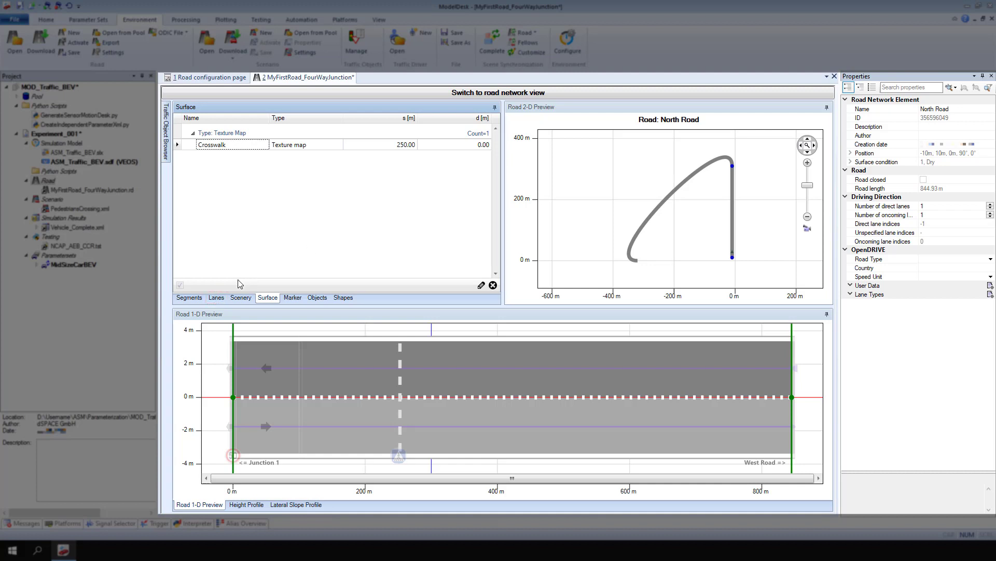
pyautogui.click(215, 300)
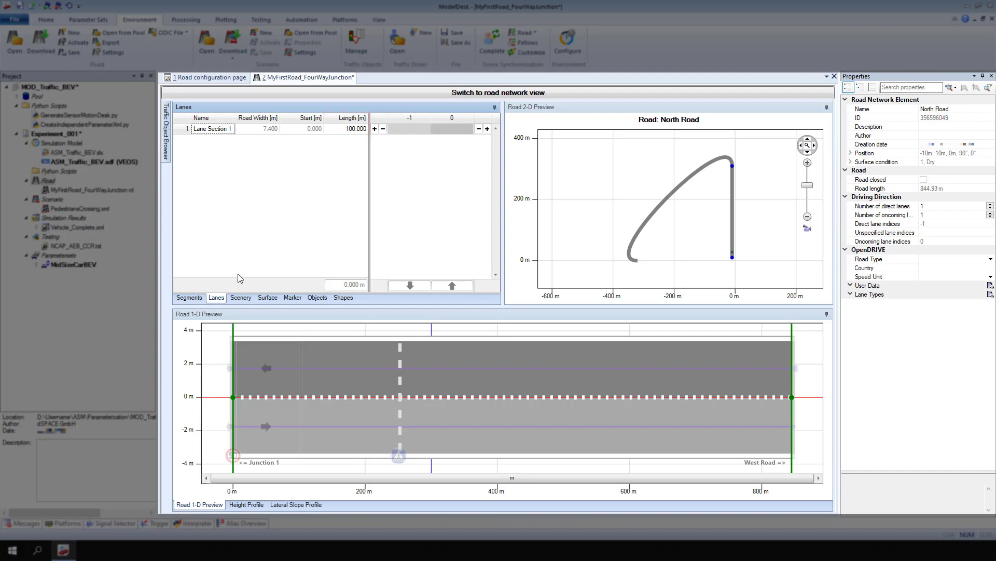
pyautogui.click(349, 128)
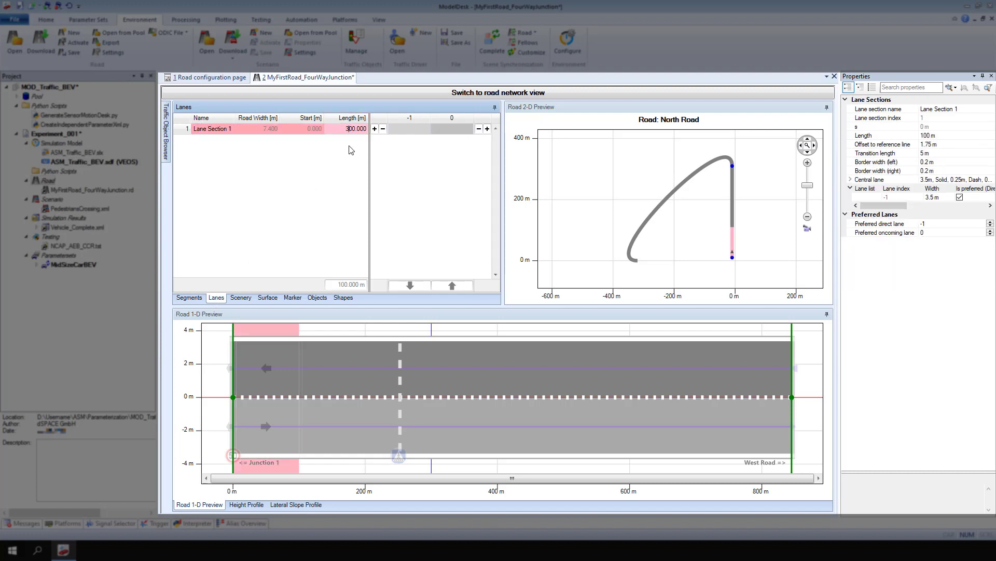
pyautogui.press('Return')
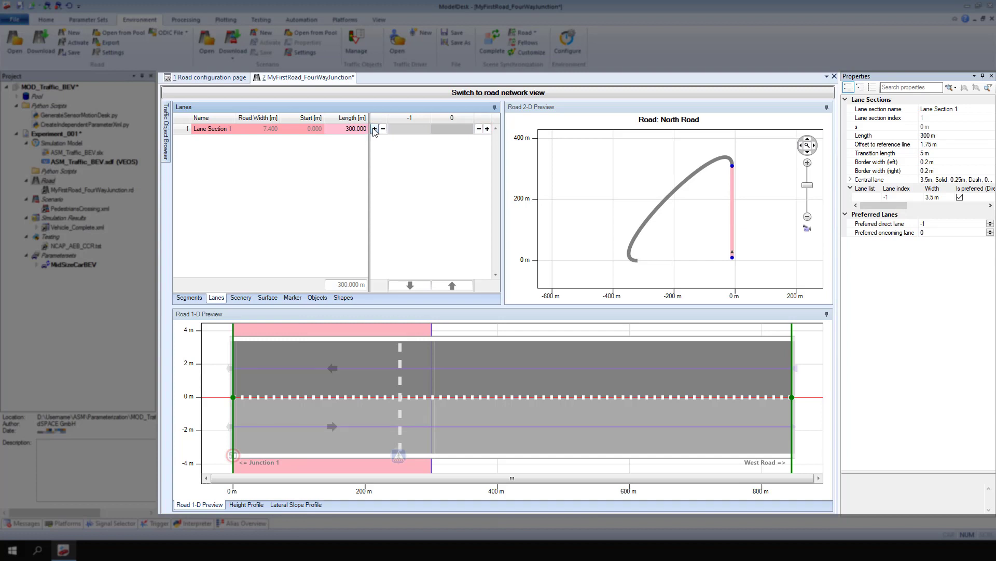
pyautogui.click(487, 128)
pyautogui.click(487, 129)
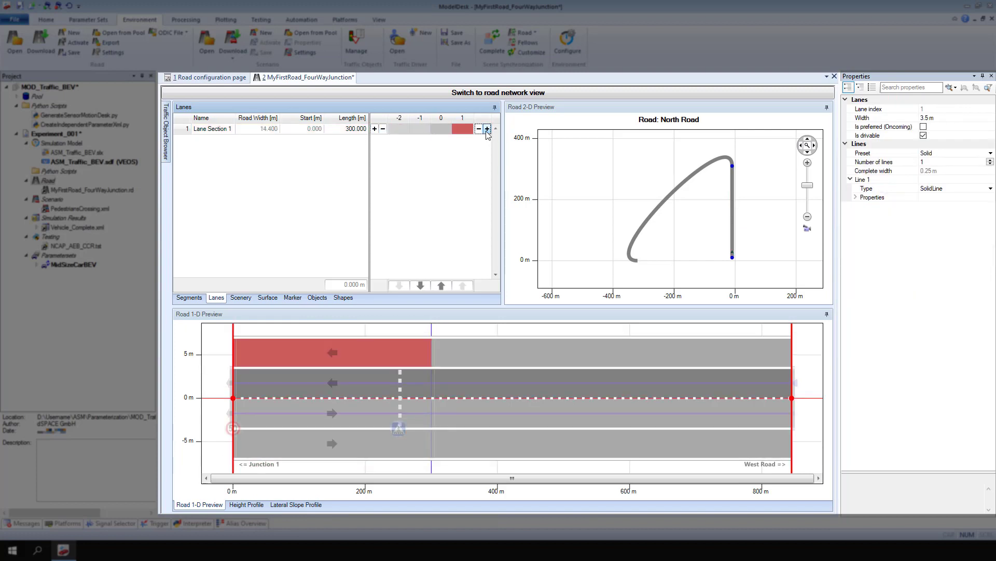
pyautogui.press('ctrl')
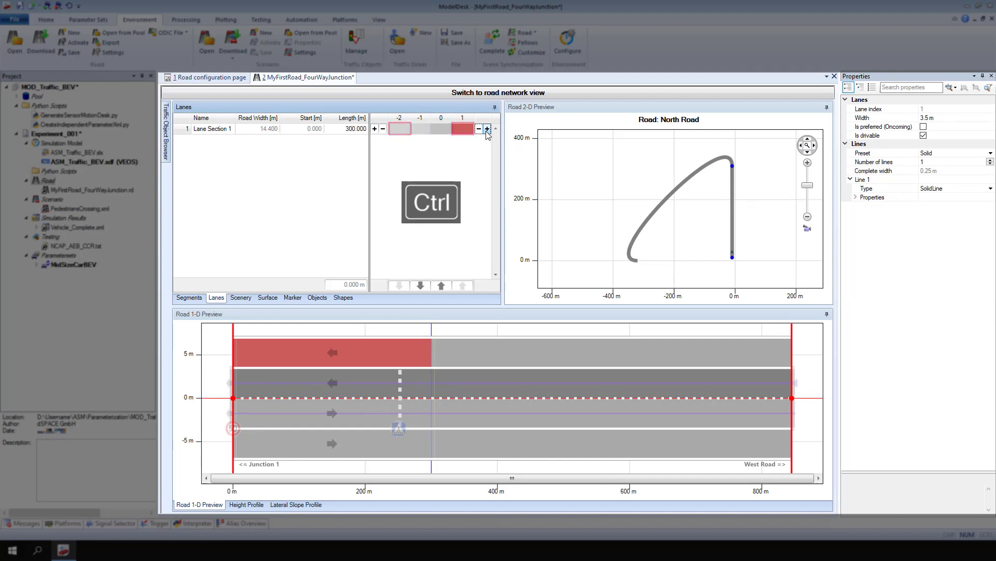
# Make outer lanes 1 and -2 1.5 m wide, non-drivable, with Lines Preset None.
pyautogui.keyDown('ctrl'); pyautogui.click(401, 130); pyautogui.keyUp('ctrl')
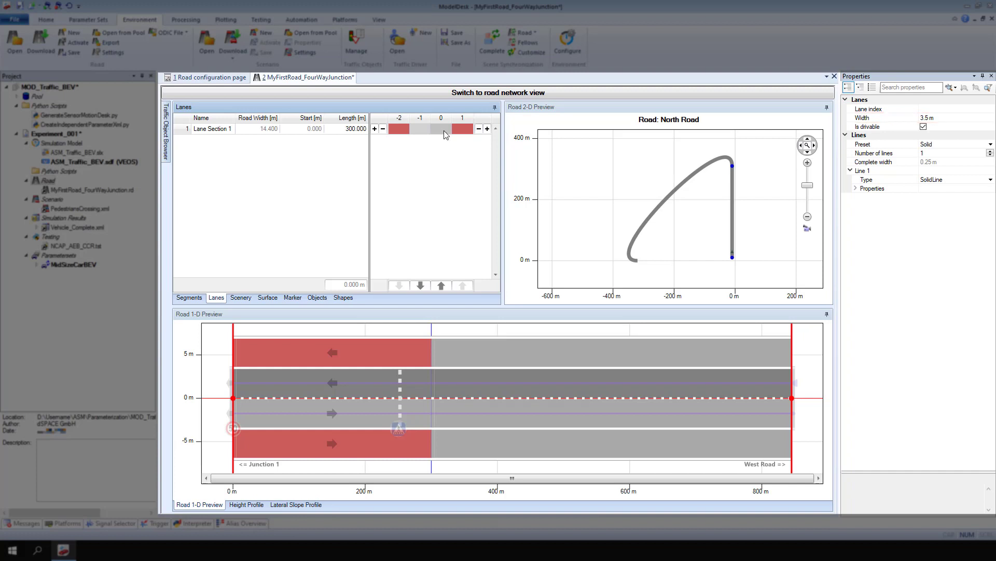
pyautogui.click(936, 120)
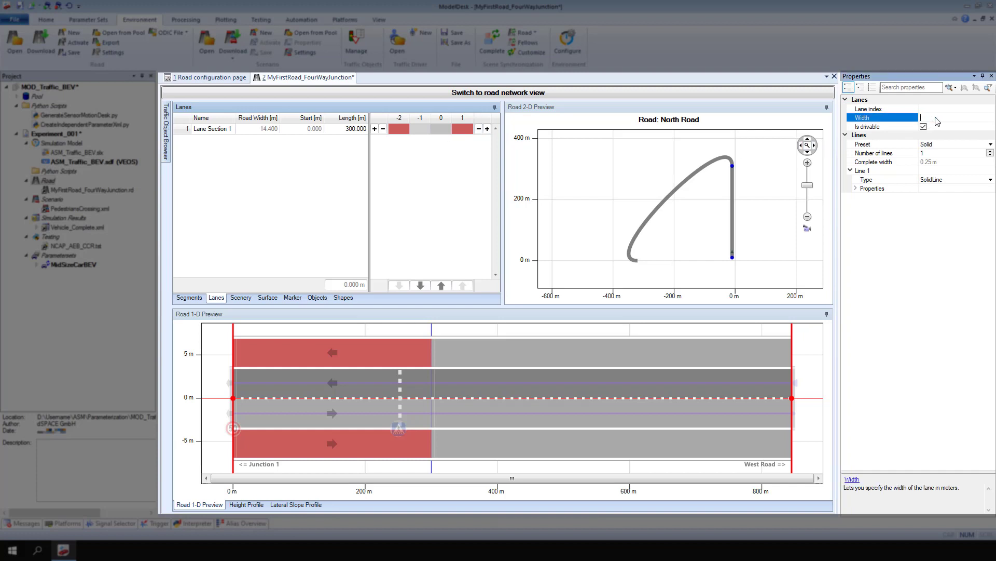
pyautogui.write('1.5')
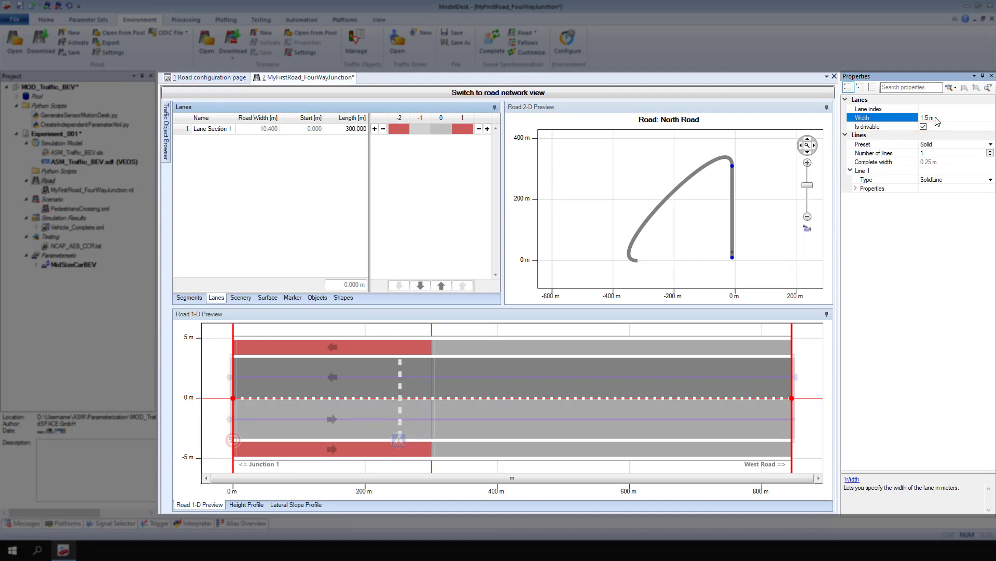
pyautogui.click(924, 127)
pyautogui.click(924, 127)
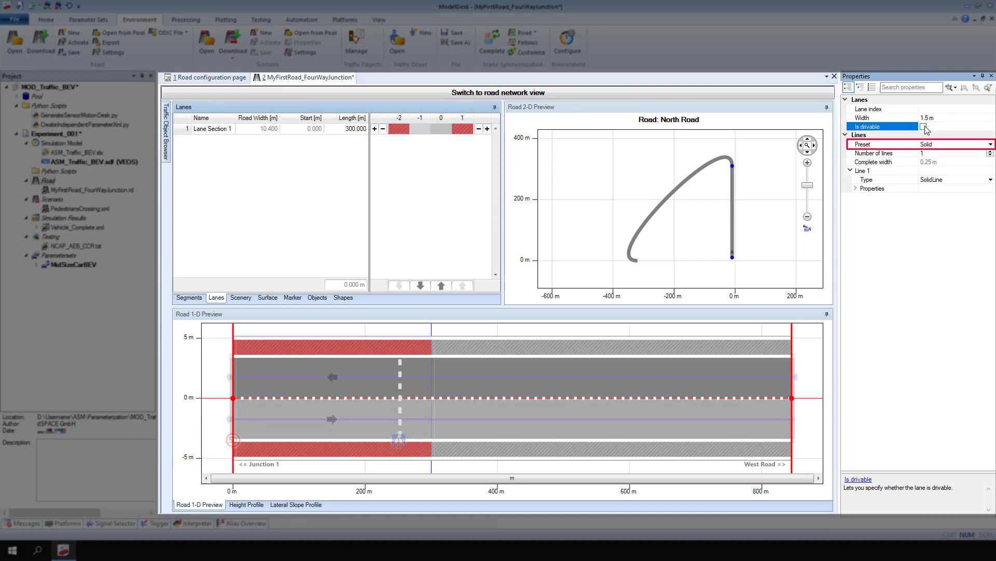
pyautogui.click(945, 145)
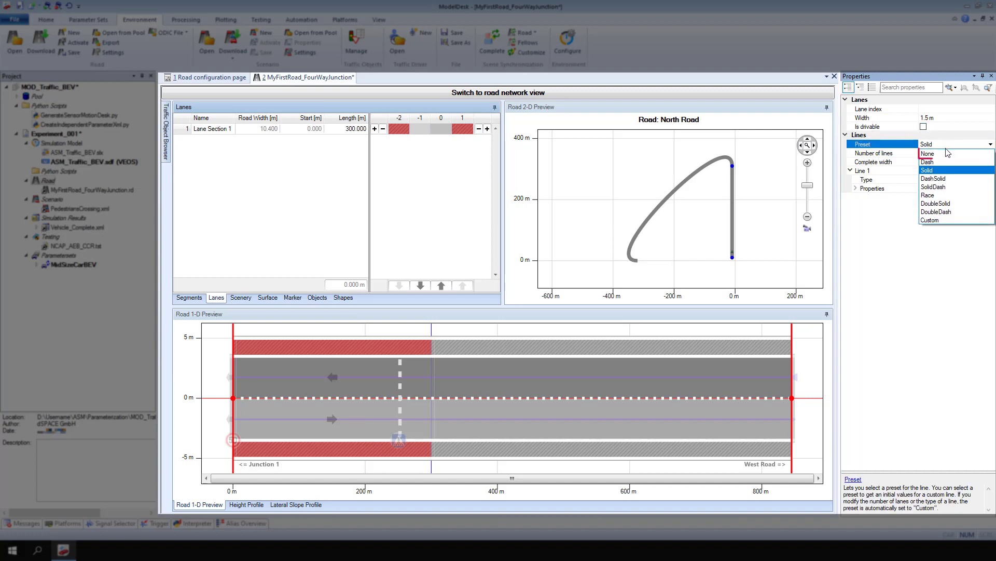
pyautogui.click(947, 153)
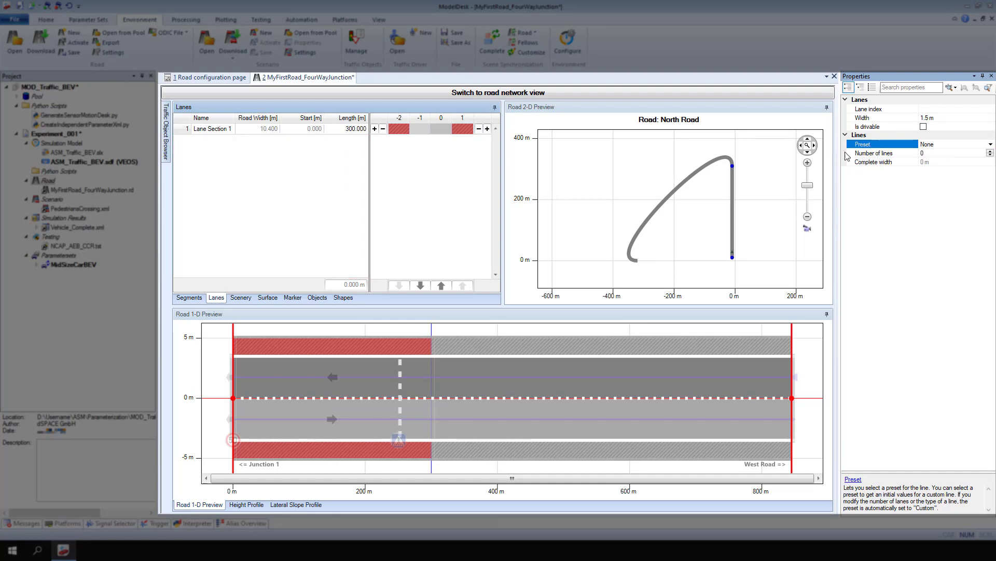
# Append Lane Section 2 from 300 m and remove its outer lanes -2 and 1.
pyautogui.rightClick(192, 197)
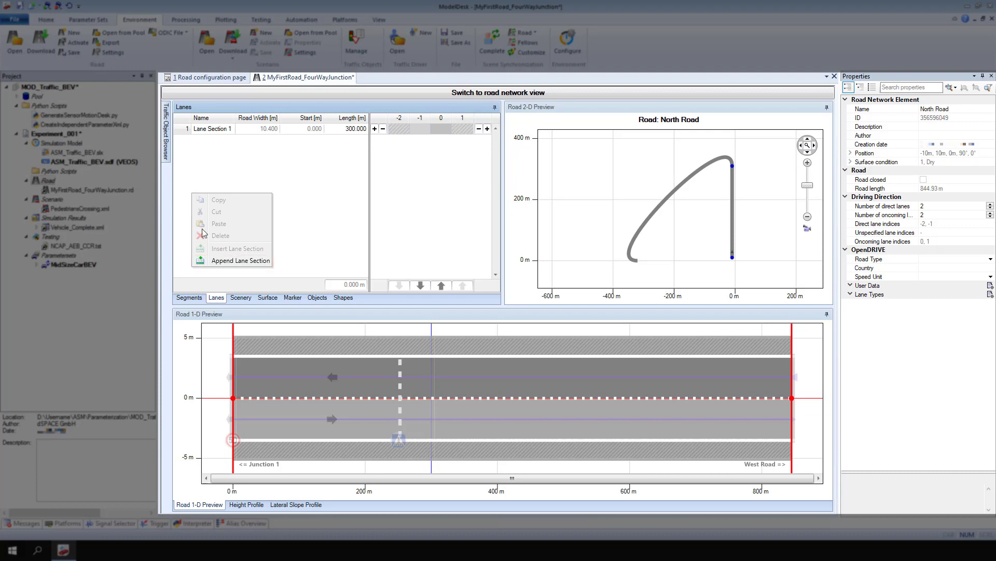
pyautogui.click(202, 260)
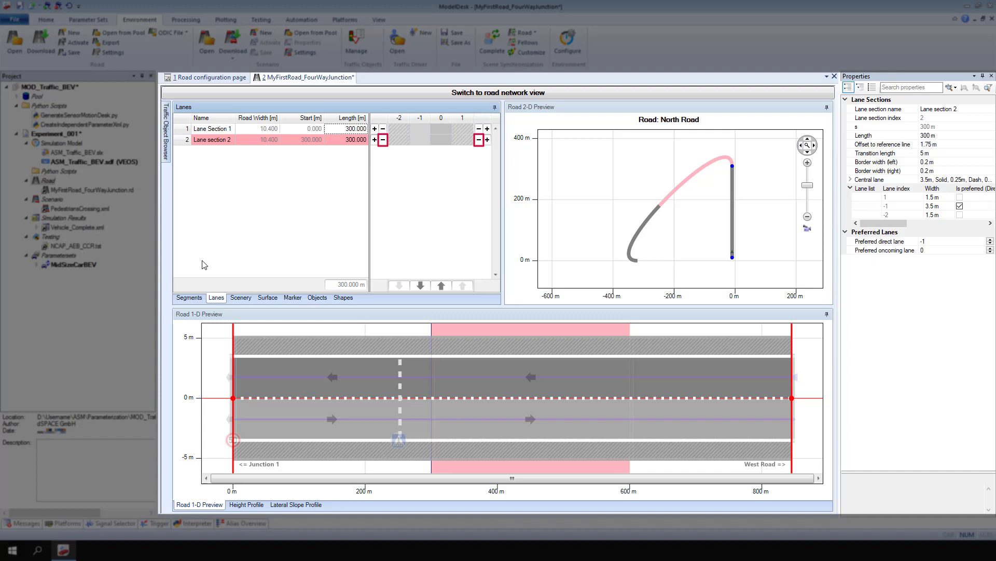
pyautogui.click(383, 141)
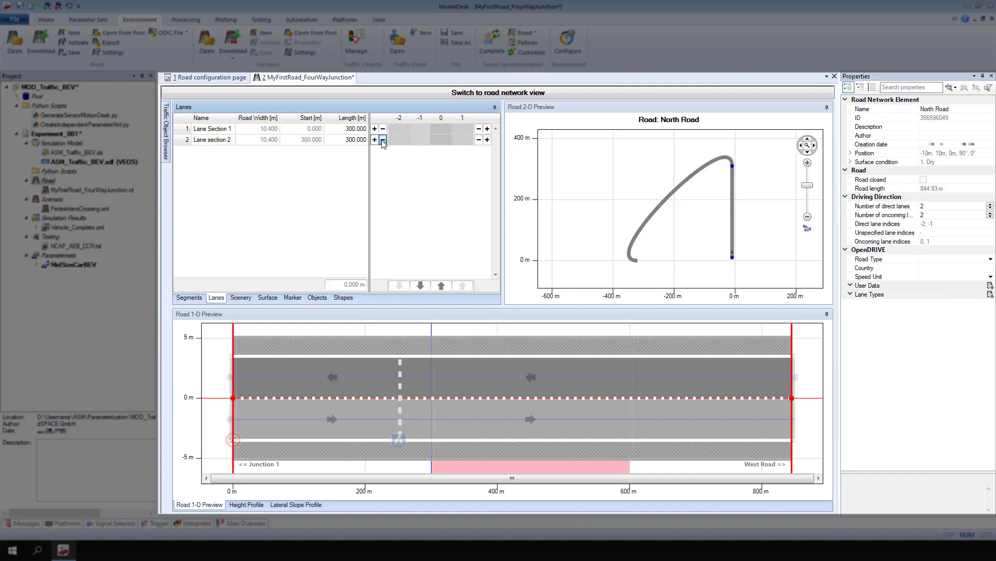
pyautogui.click(383, 141)
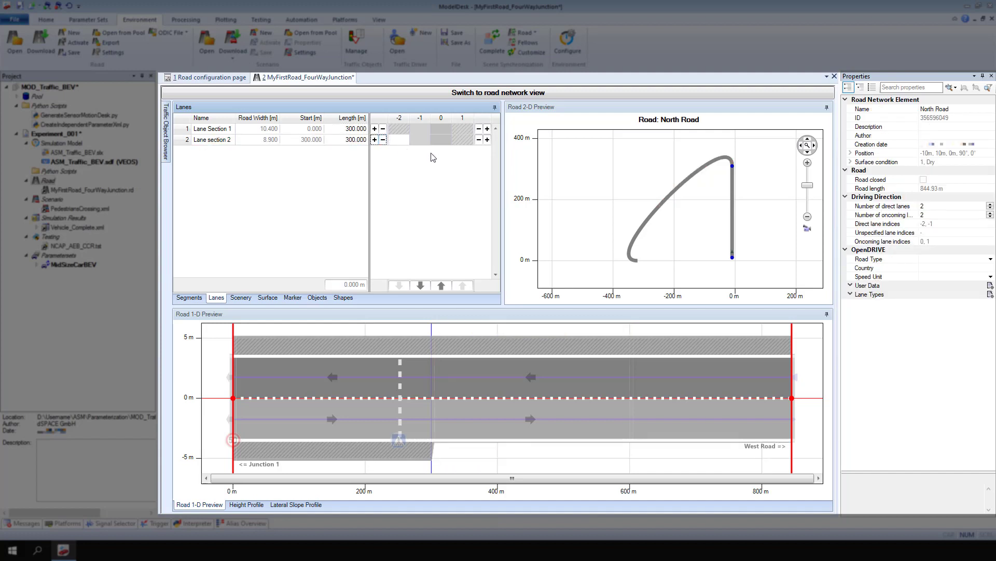
pyautogui.click(479, 140)
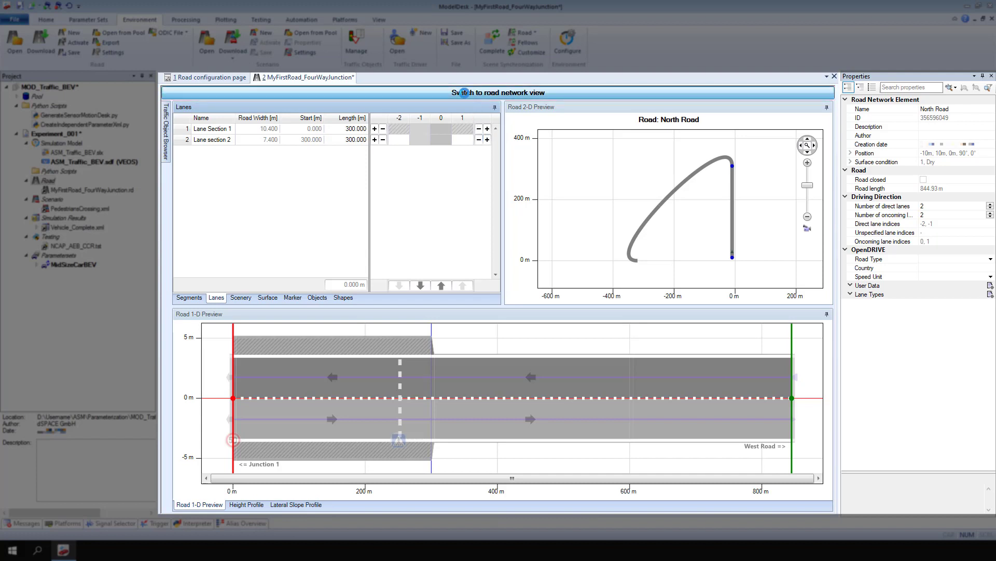
# Adapt Junction 1's connections in the road network view and save MyFirstRoad_FourWayJunction.
pyautogui.click(466, 93)
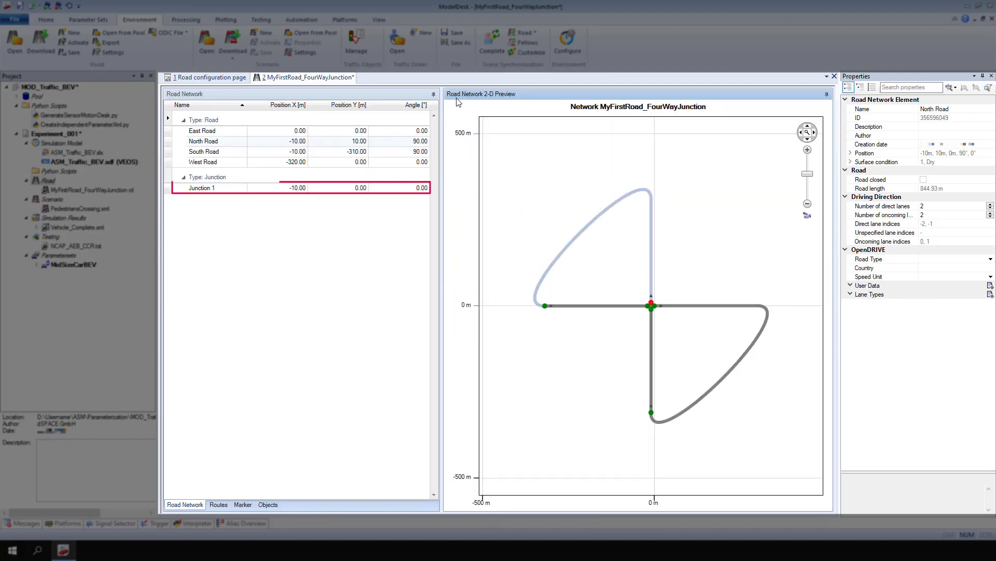
pyautogui.click(237, 190)
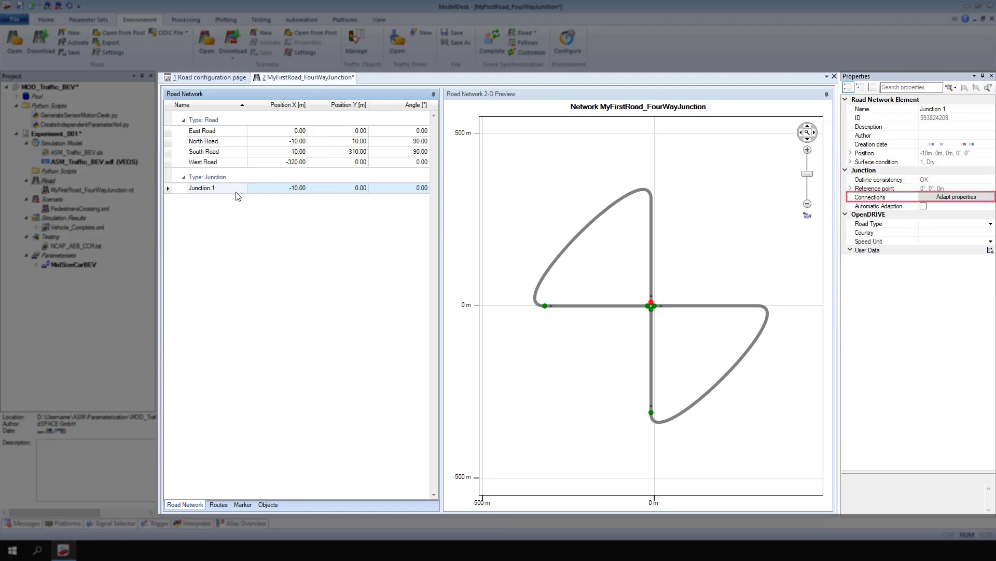
pyautogui.click(925, 198)
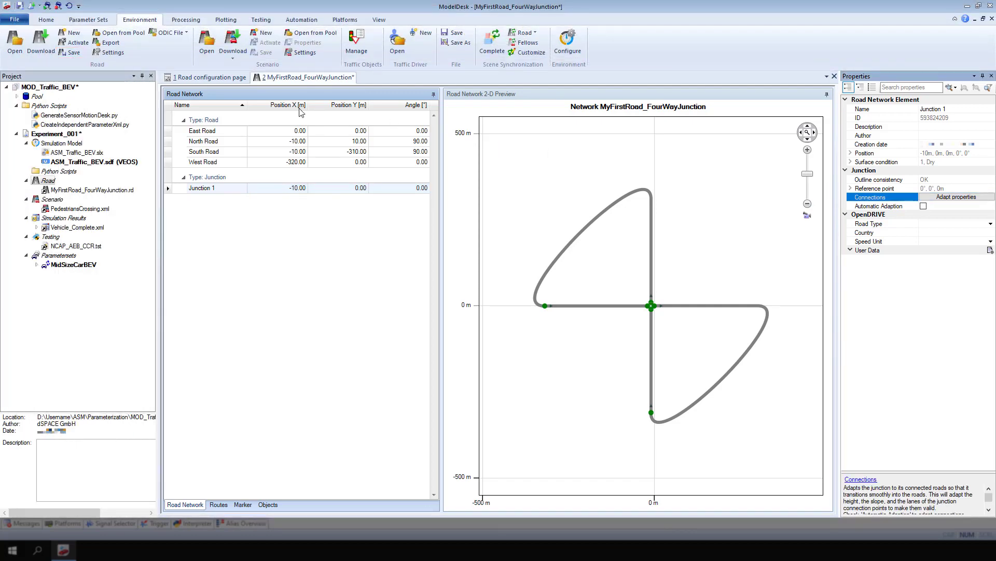
pyautogui.click(78, 55)
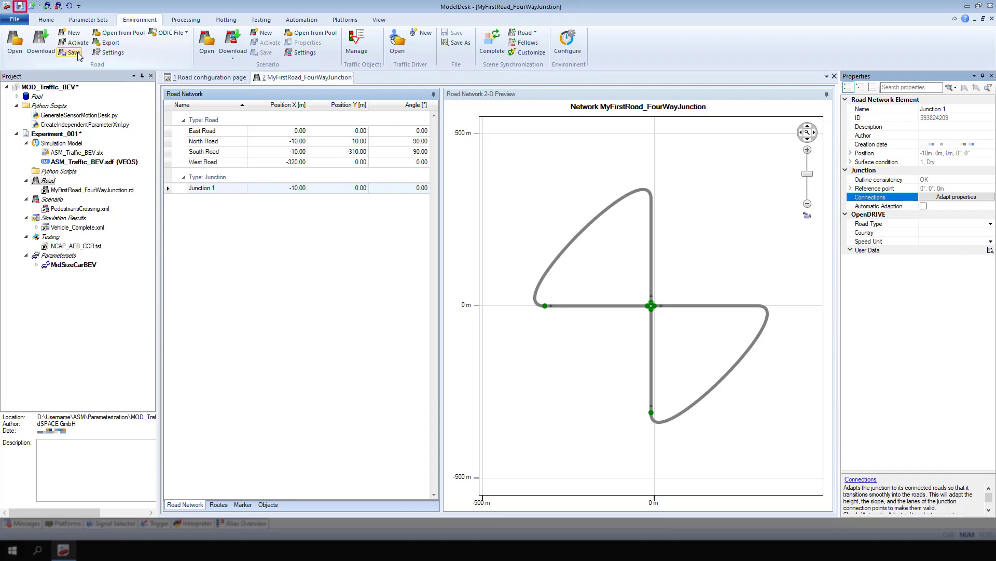
# Save the MyFirstRoad_FourWayJunction project and launch its corresponding MotionDesk project.
pyautogui.click(20, 8)
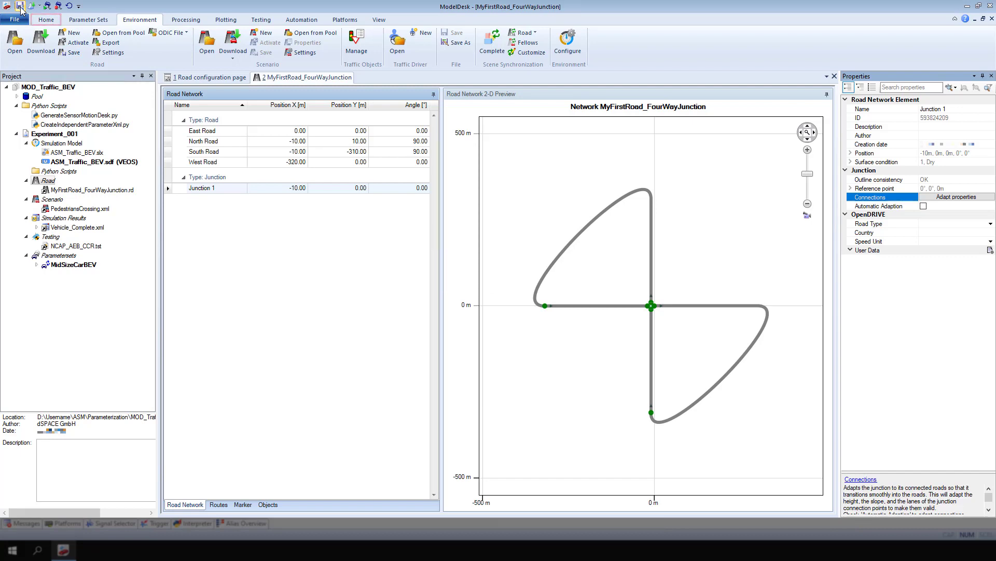
pyautogui.click(41, 22)
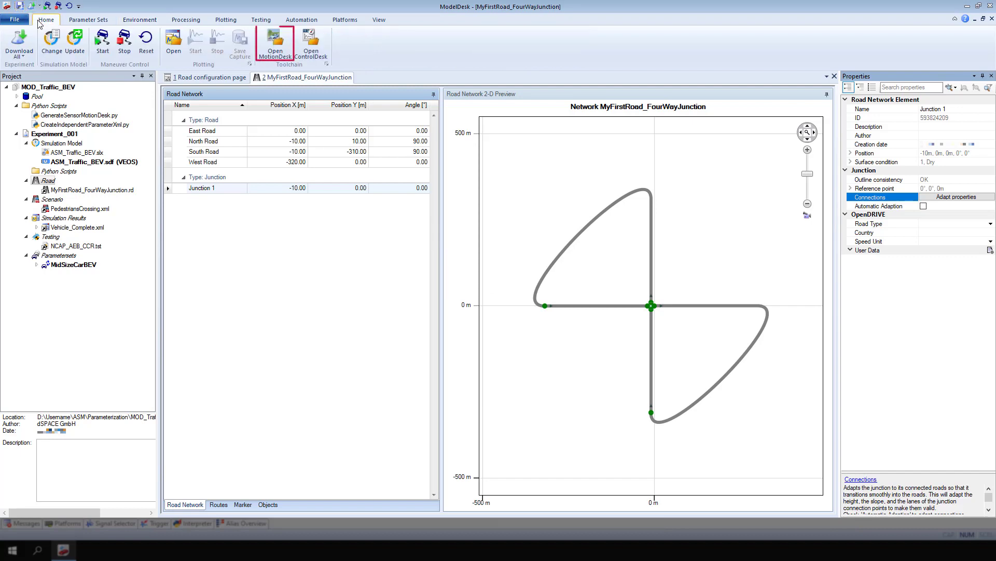
pyautogui.click(265, 60)
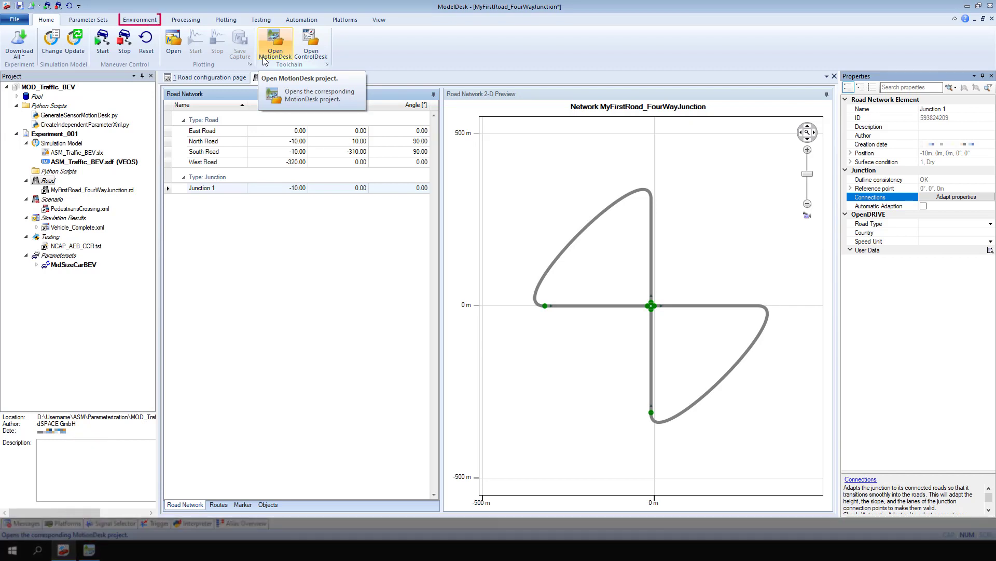
pyautogui.click(146, 21)
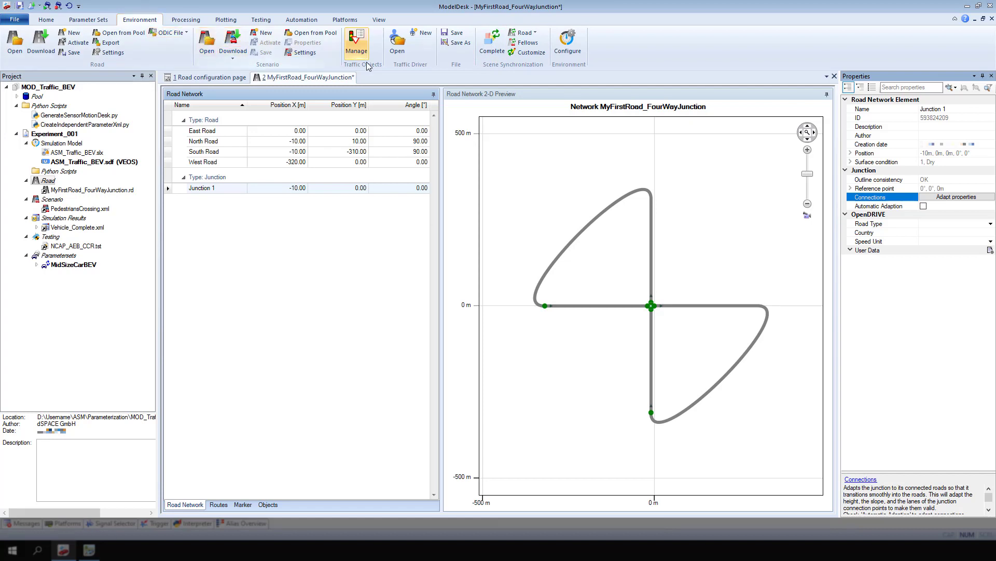
# Run a Complete scene synchronization, then send Junction 1 to MotionDesk via Show in MotionDesk.
pyautogui.click(489, 51)
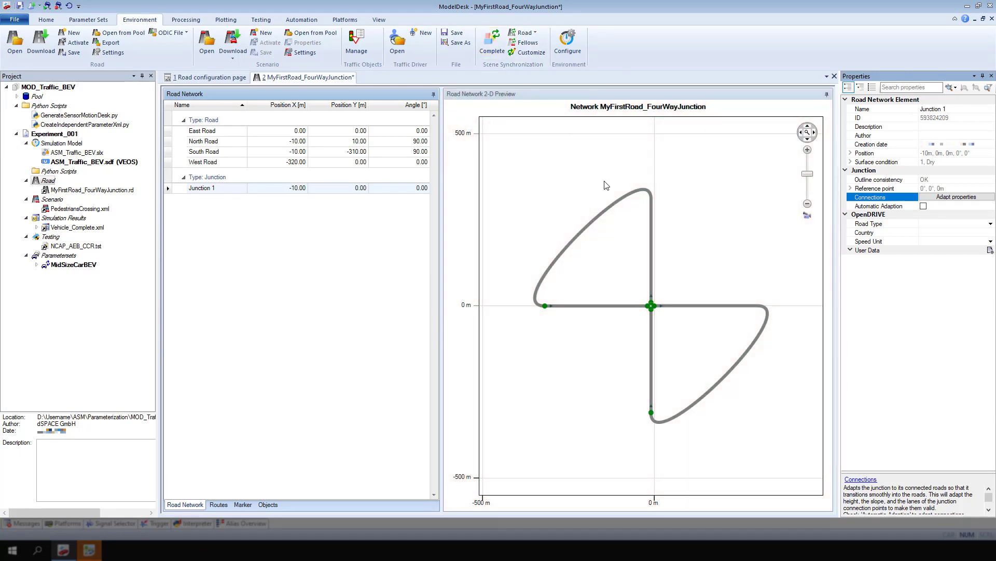
pyautogui.scroll(2, 667, 320)
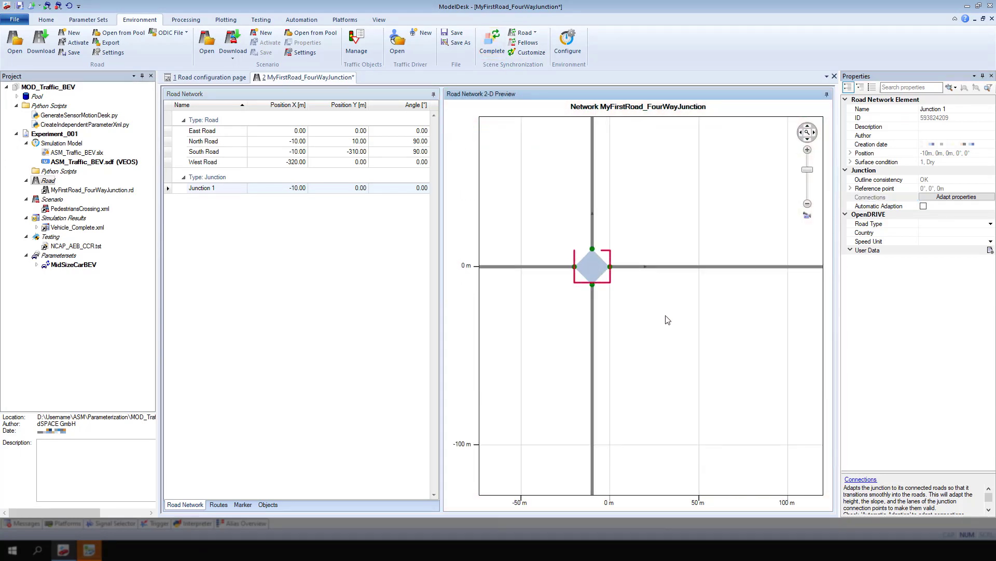
pyautogui.rightClick(593, 254)
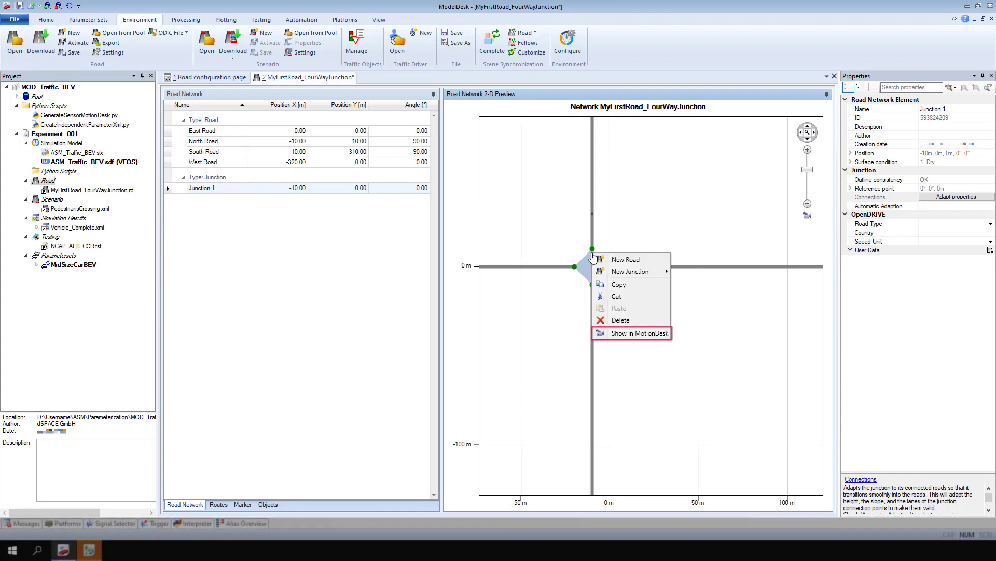
pyautogui.click(603, 332)
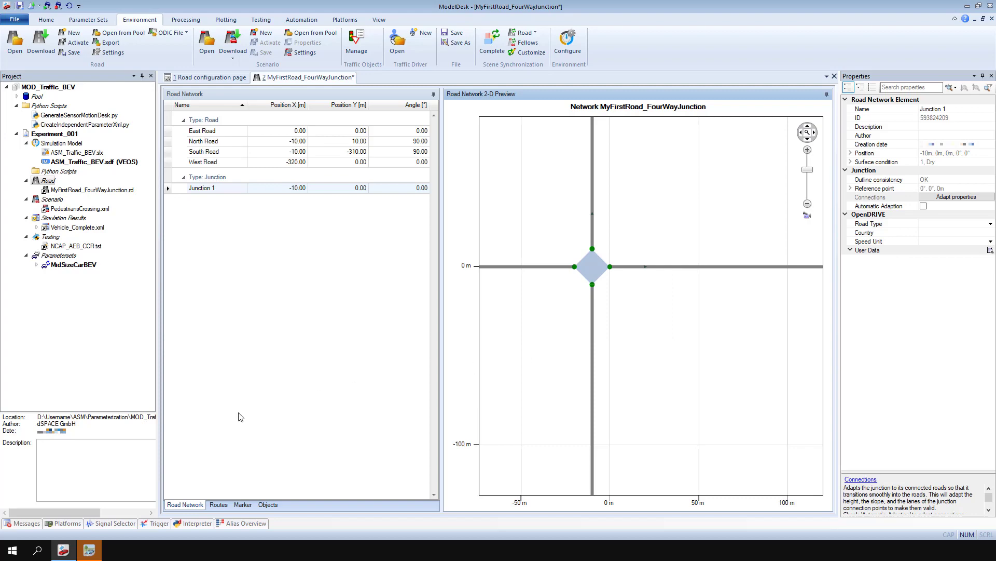
# Bring the MotionDesk window forward to view the synchronized junction in 3D.
pyautogui.click(89, 550)
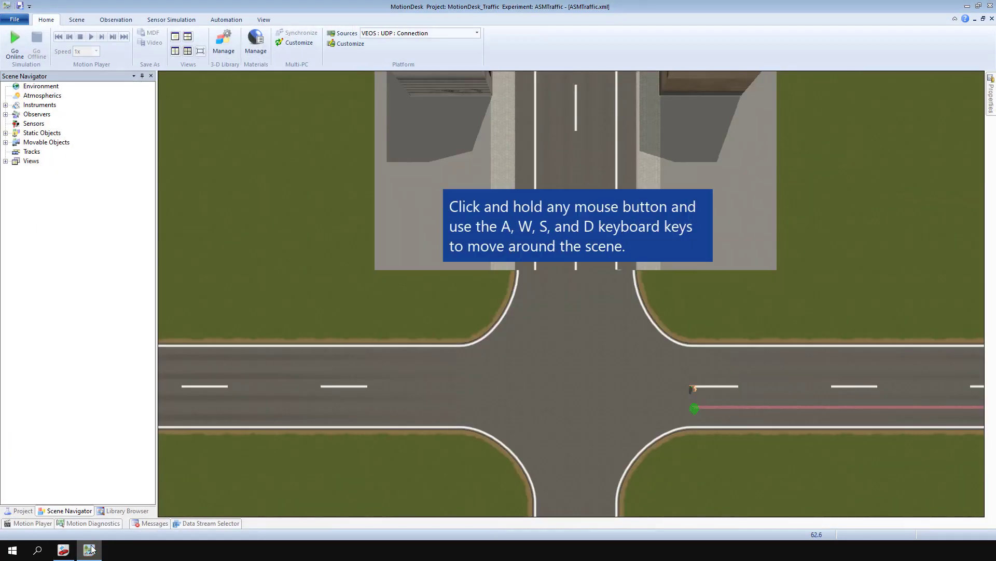